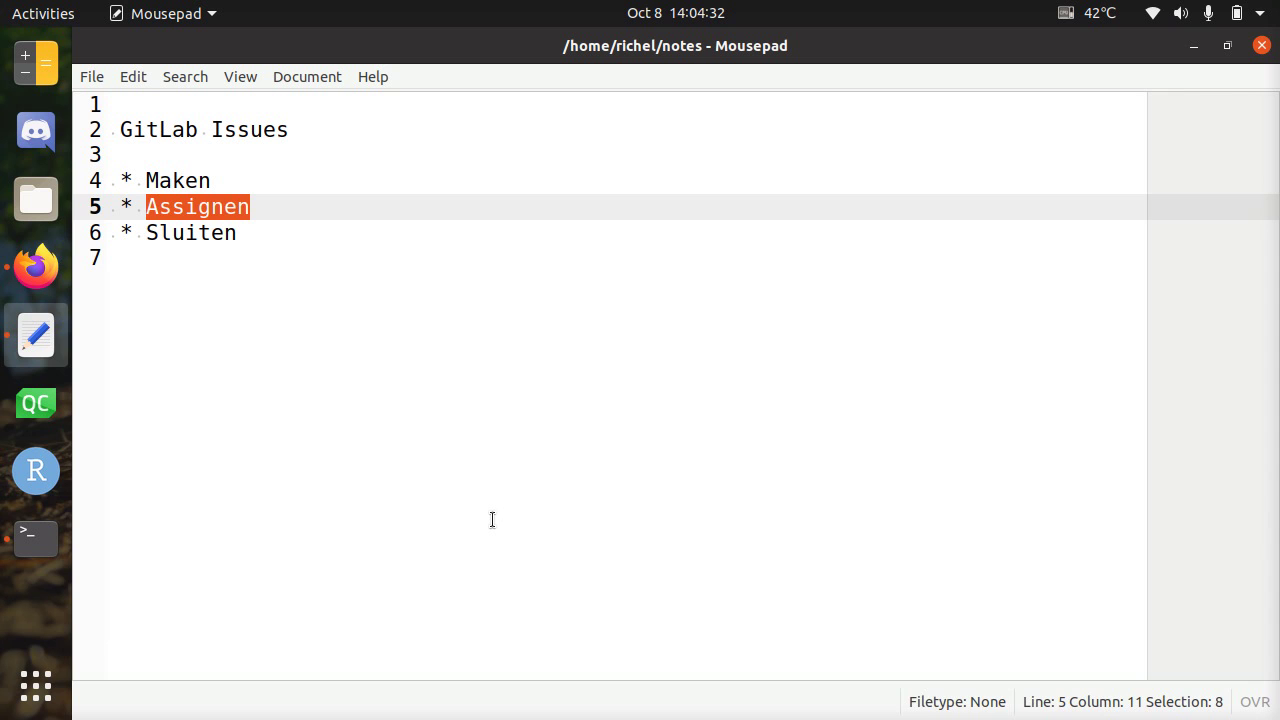
Step: Highlight the Assignen and Sluiten steps in the Mousepad notes, then bring up the GitLab sign-in page
key("Left")
key("shift+End")
key("Left")
key("Down")
key("shift+End")
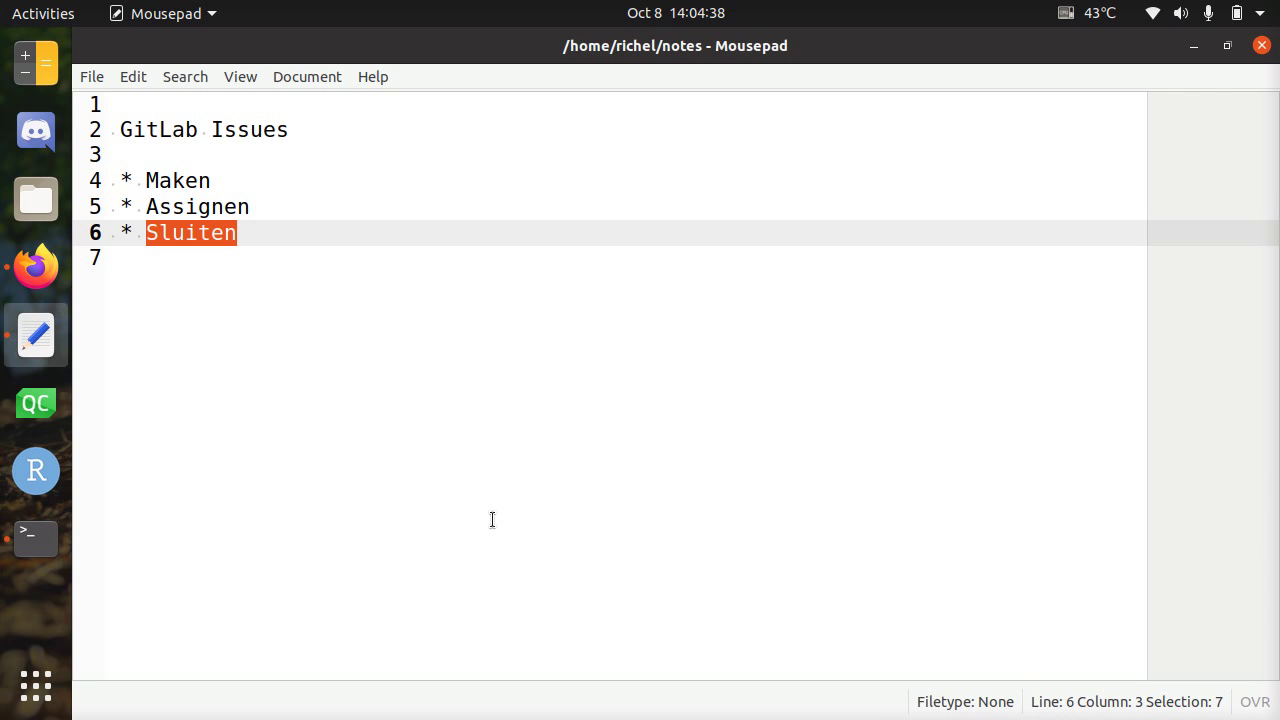
key("alt+Tab")
key("alt+Tab")
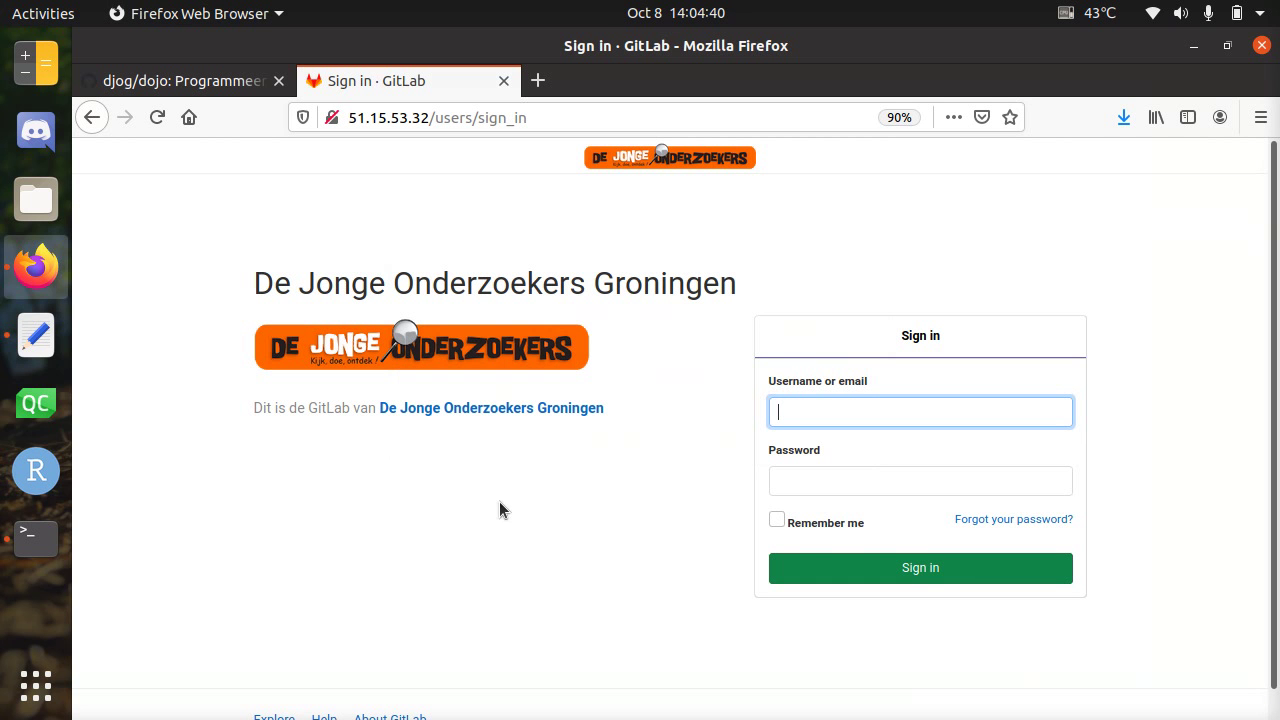
Step: Sign in to GitLab with the account username and password
type("richelbilderbeek")
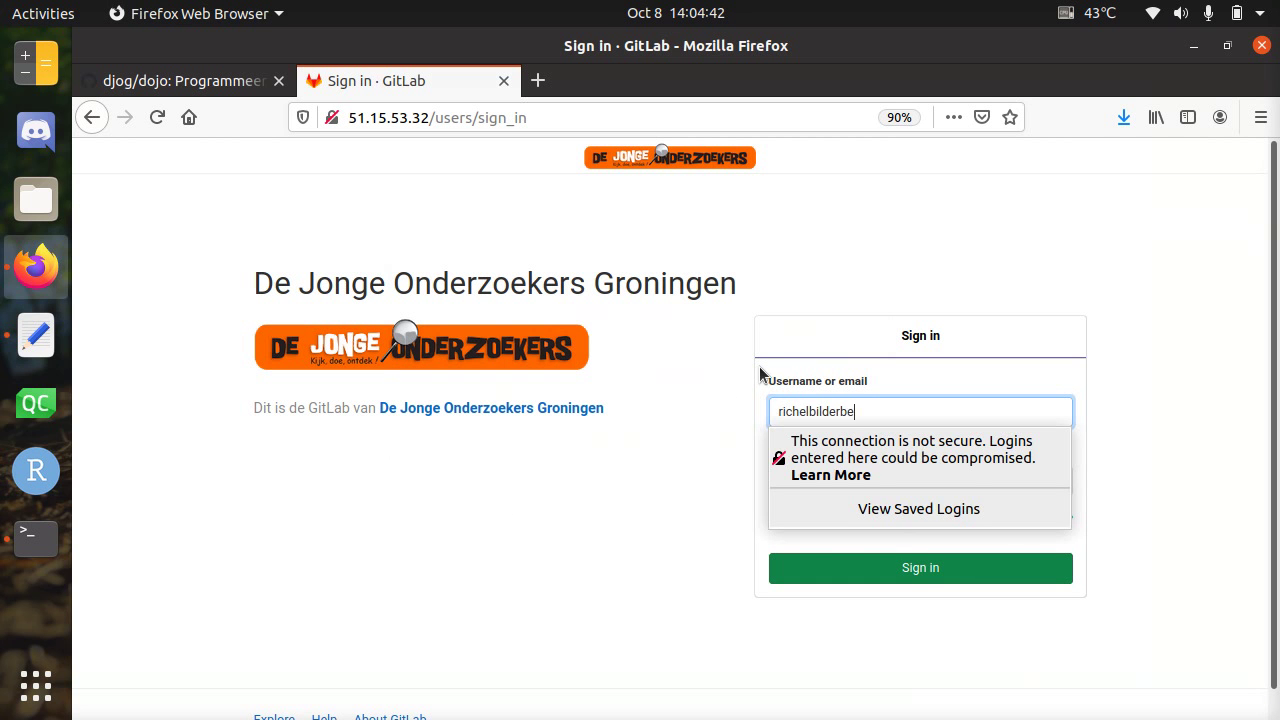
key("Tab")
type("•••••")
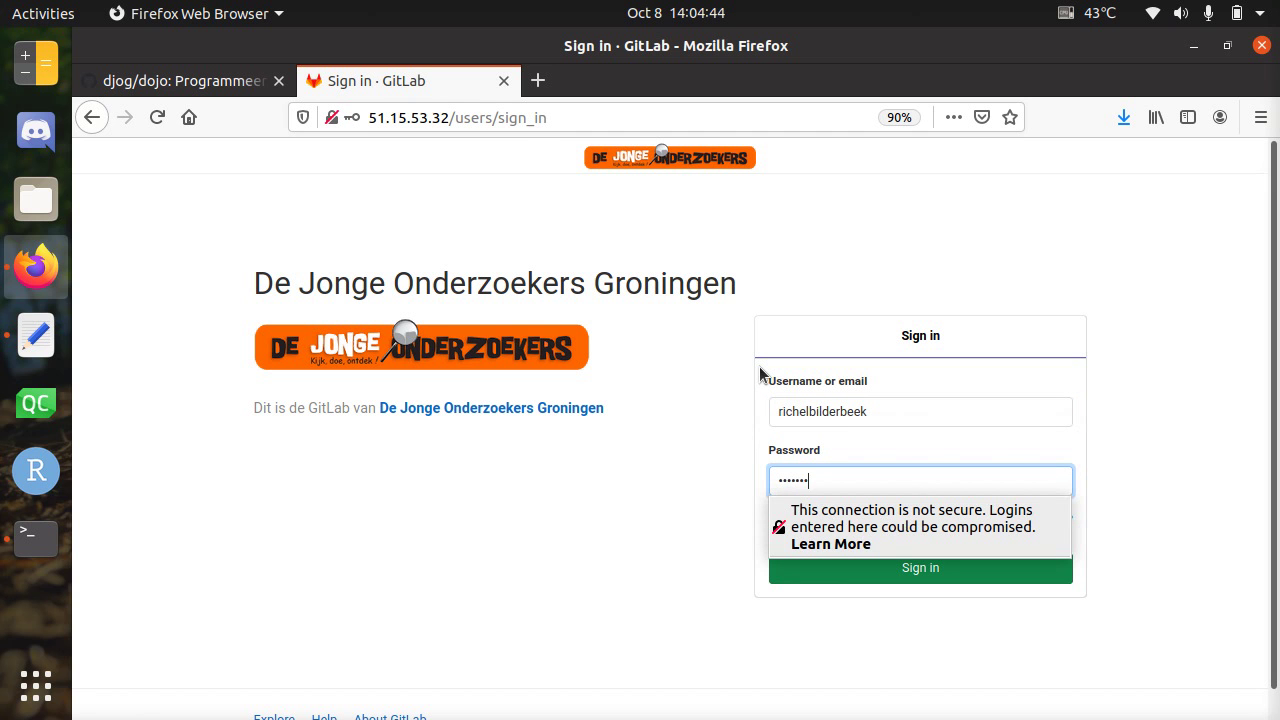
type("•••••••••••")
key("Return")
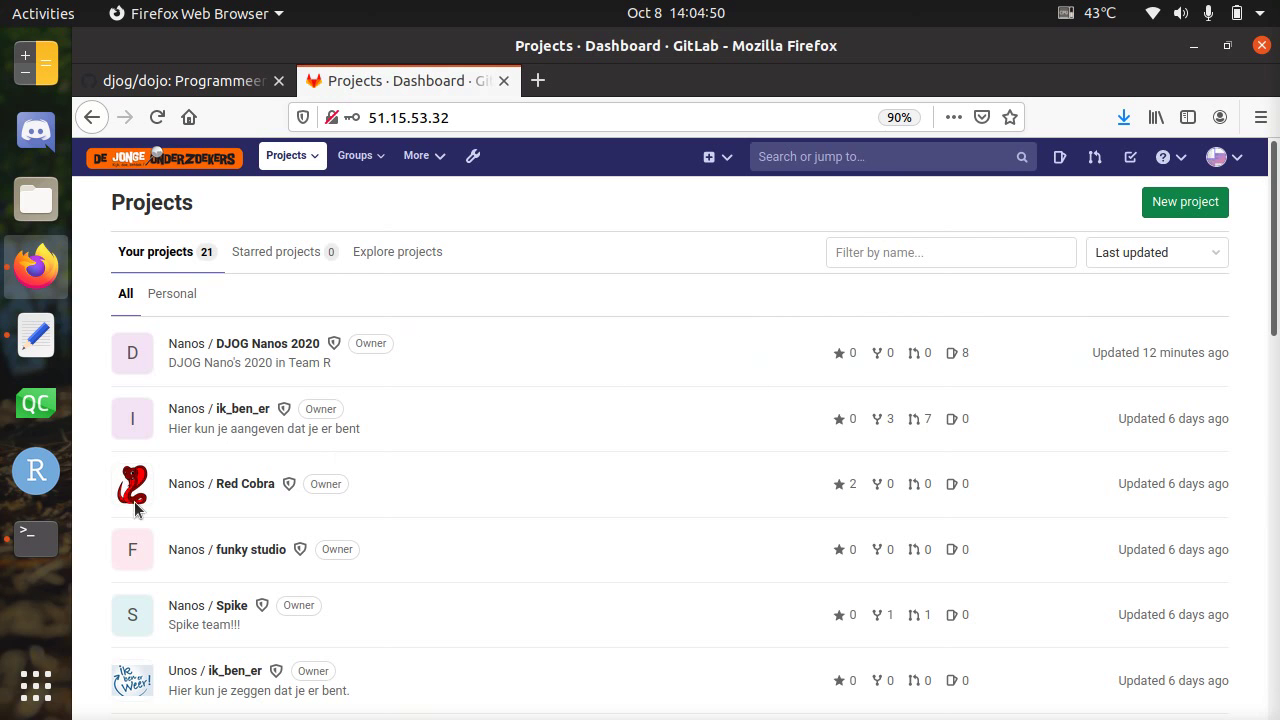
Step: Open the DJOG Nanos 2020 project, reset the page zoom and look over its overview
left_click(248, 343)
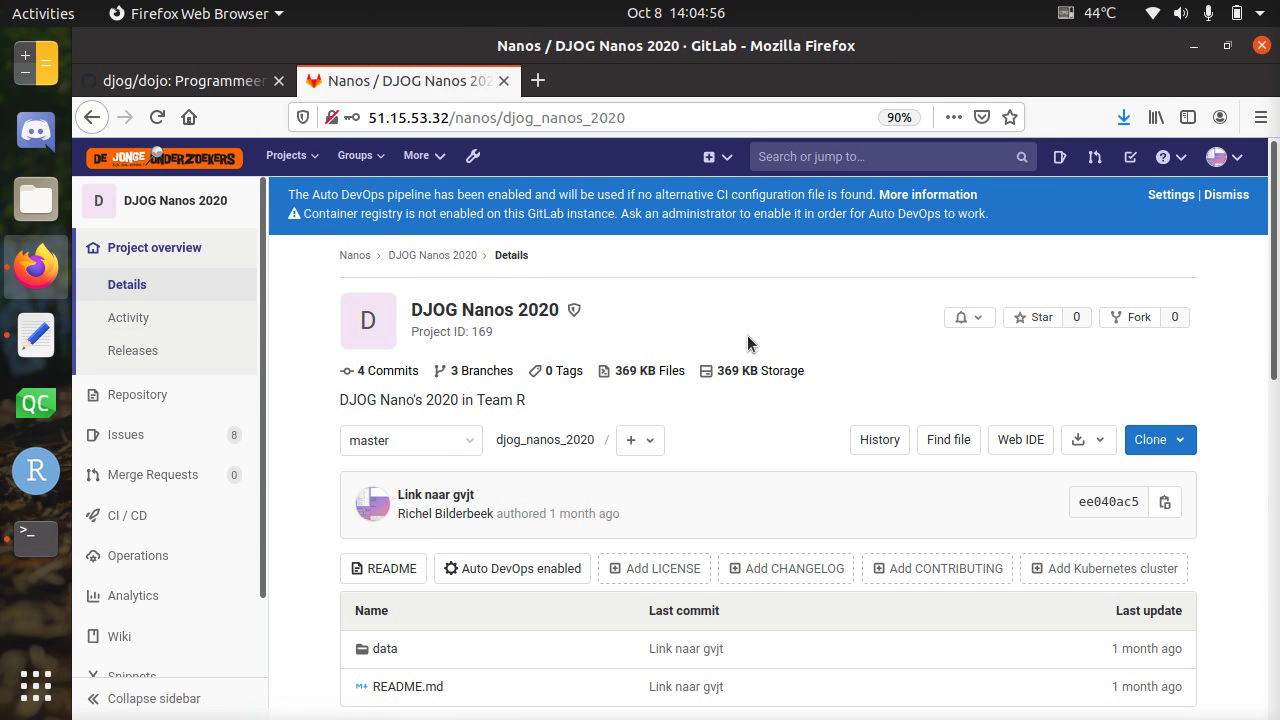
key("ctrl+plus")
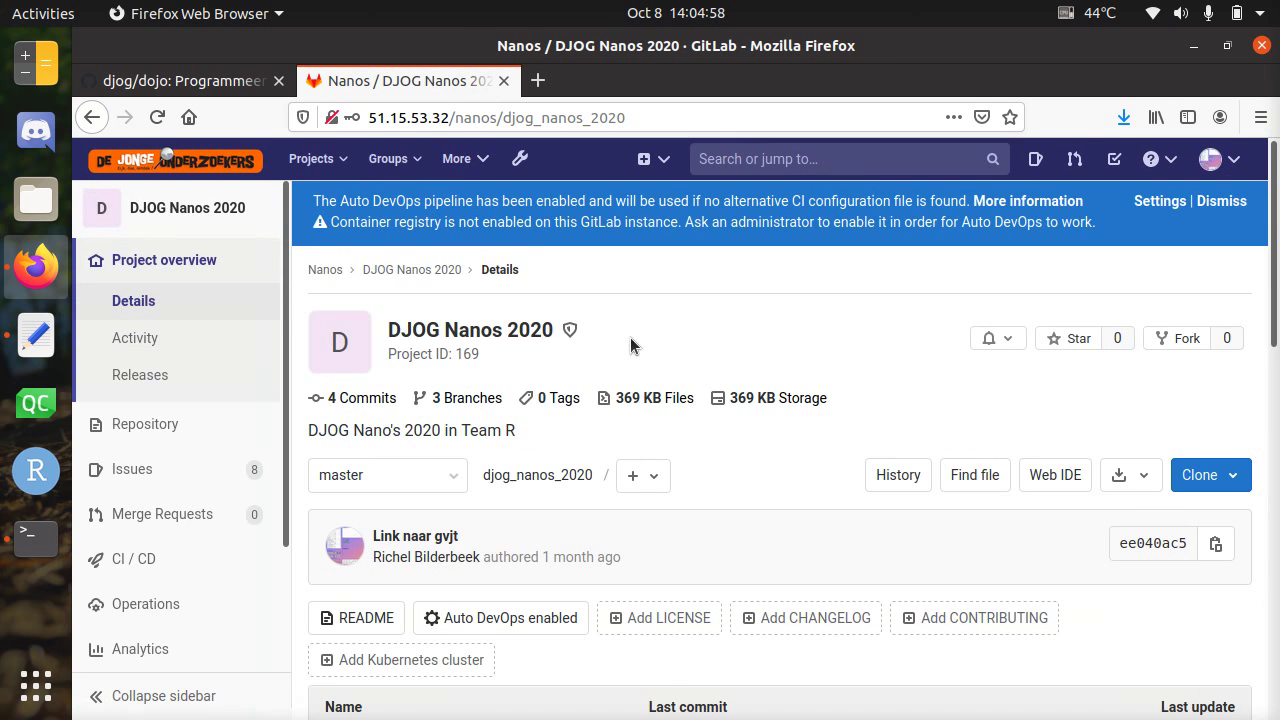
scroll(630, 346, "down", 1)
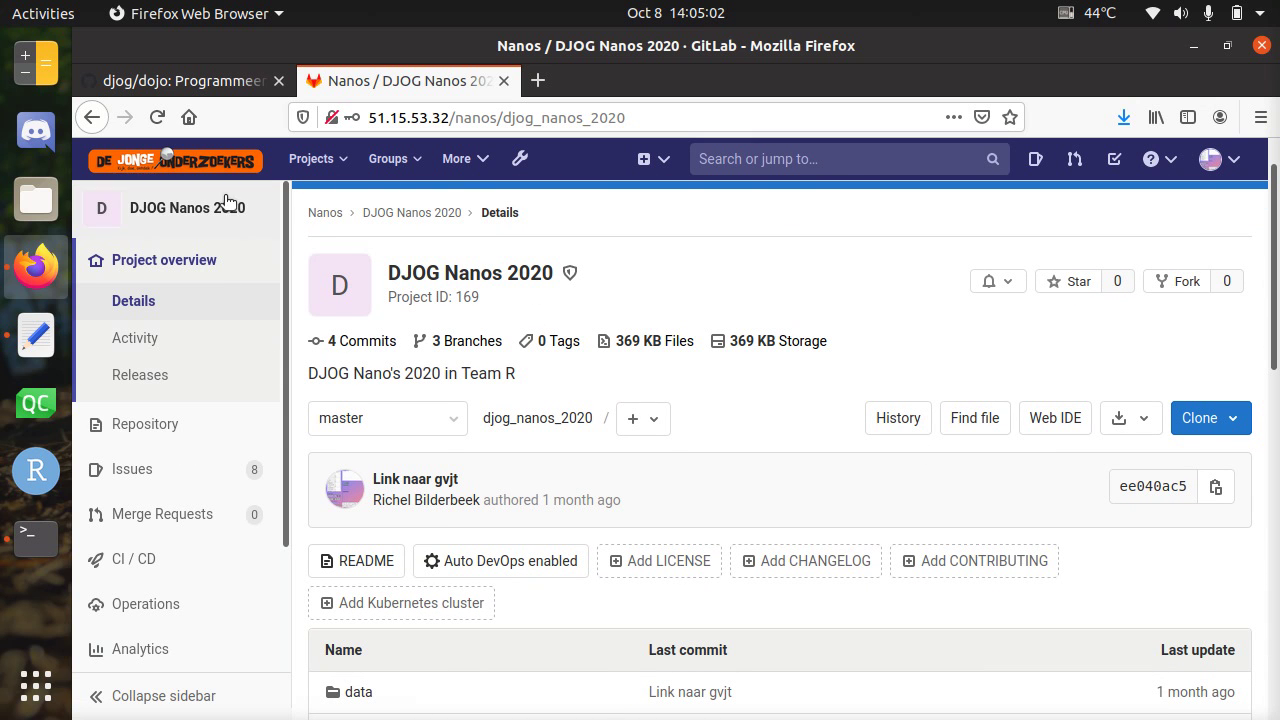
scroll(231, 320, "up", 1)
scroll(231, 320, "down", 8)
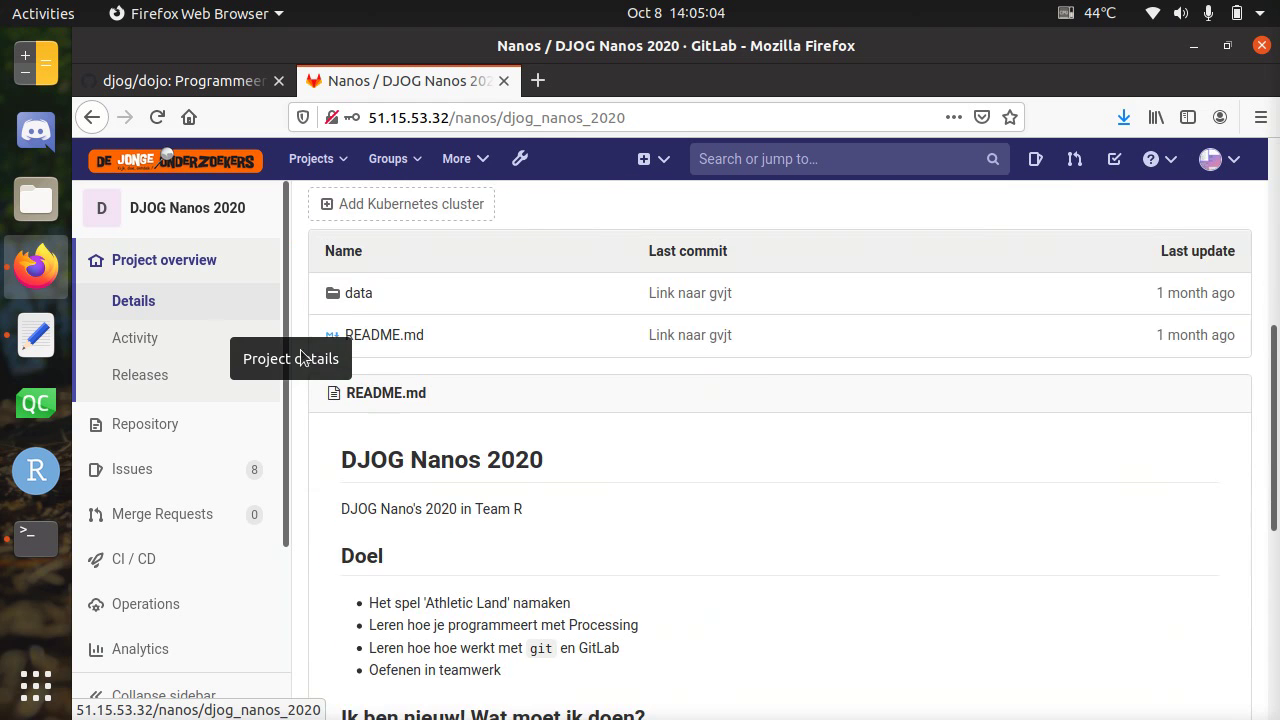
scroll(729, 317, "up", 8)
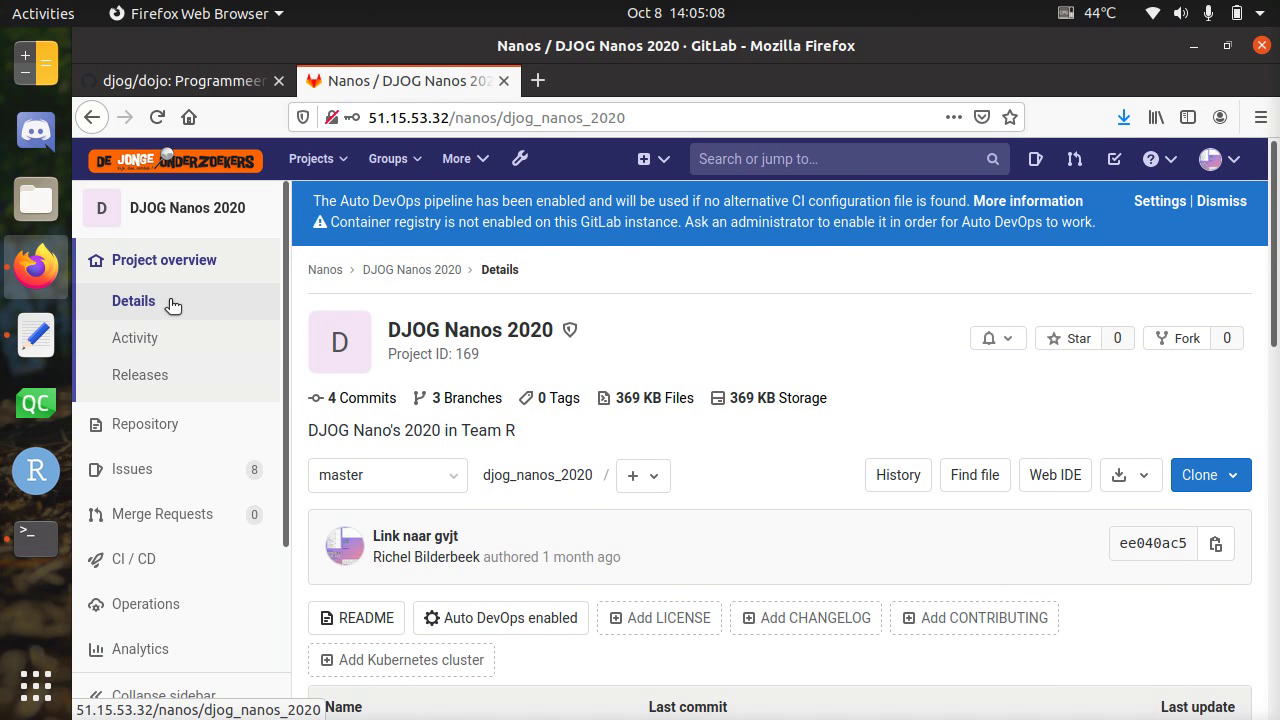
mouse_move(148, 466)
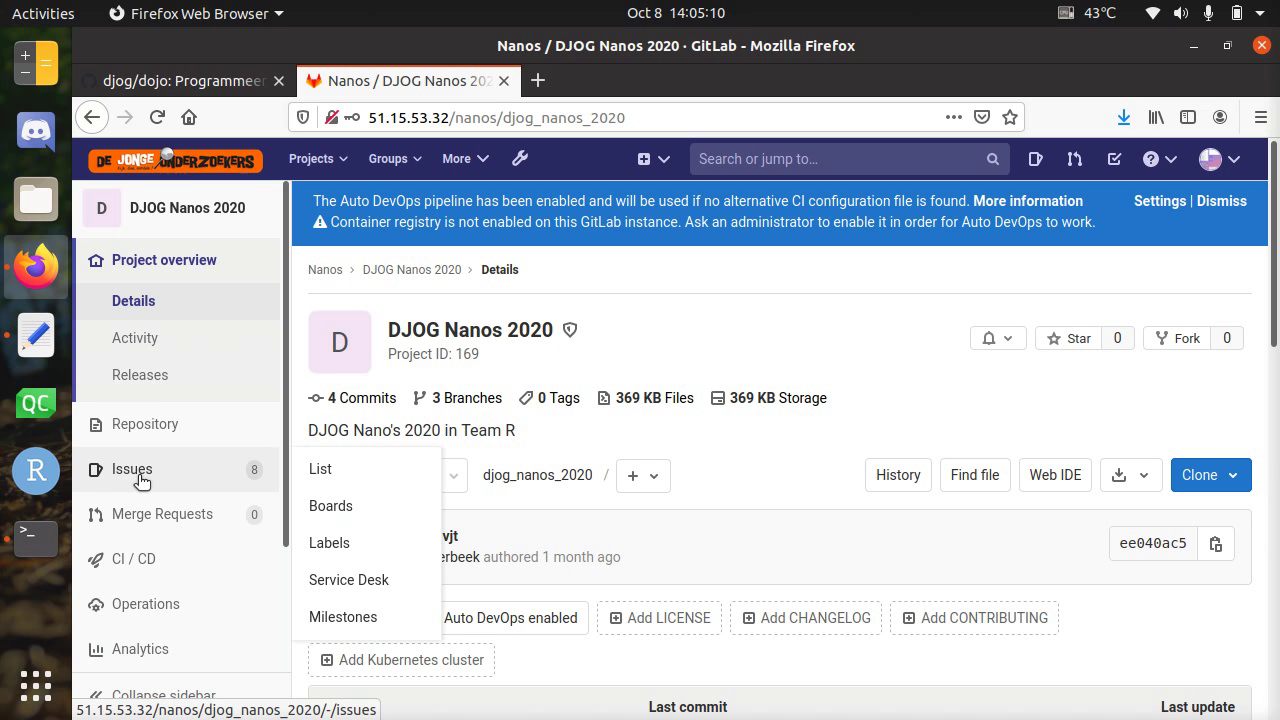
Step: Open the DJOG Nanos 2020 issues list and start a new issue
left_click(141, 480)
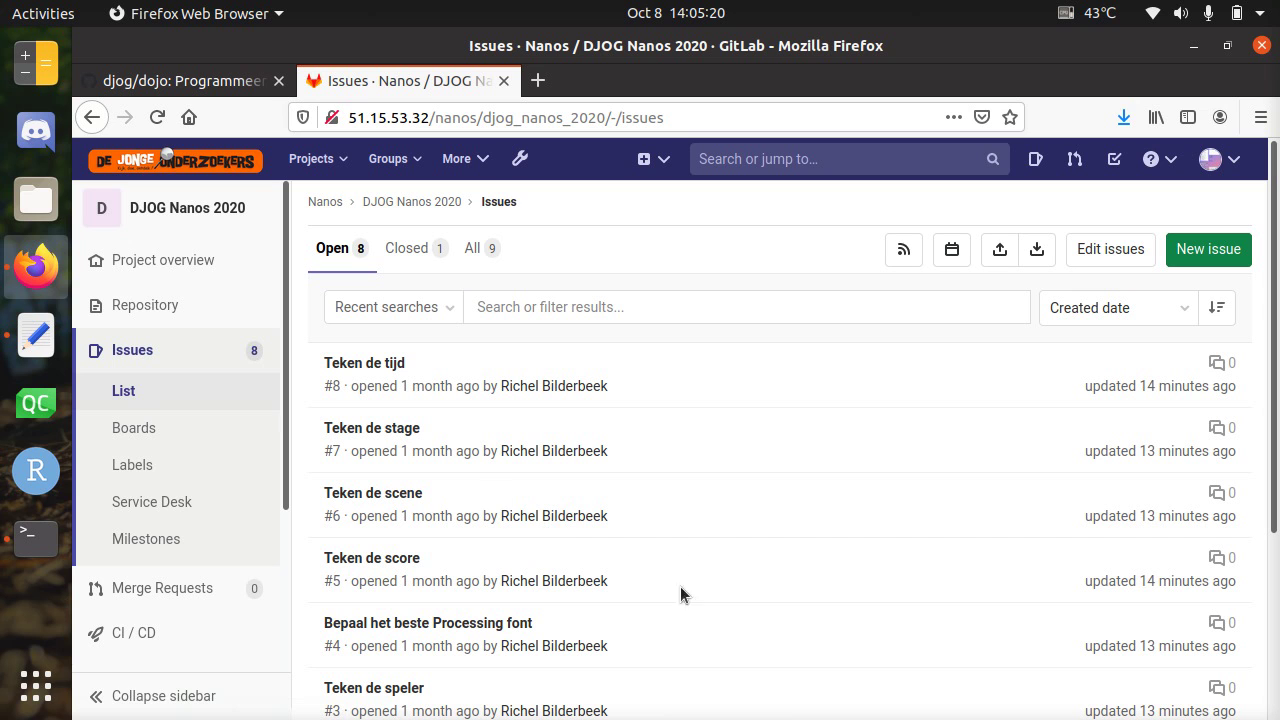
left_click(1180, 258)
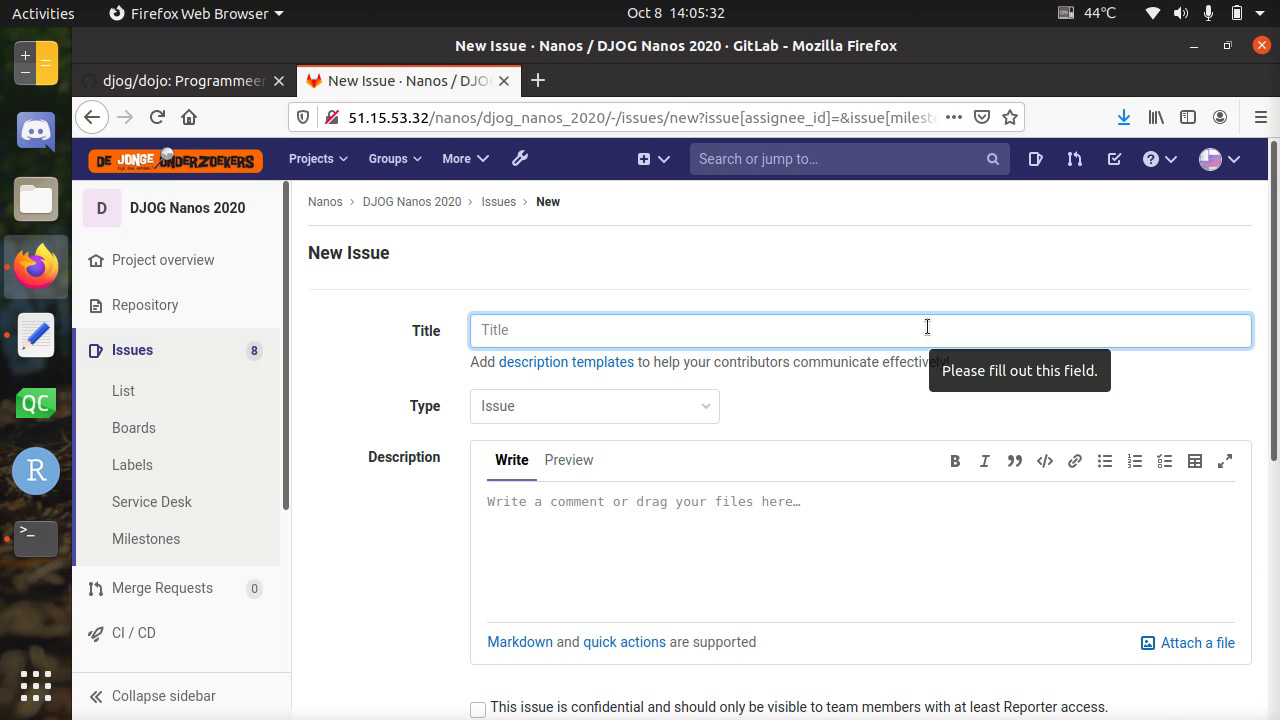
Step: Title the issue 'Maak een test Issue' with description 'Dit is een test Issue. Ik ga deze dadelijk weer sluiten.'
type("Maak een")
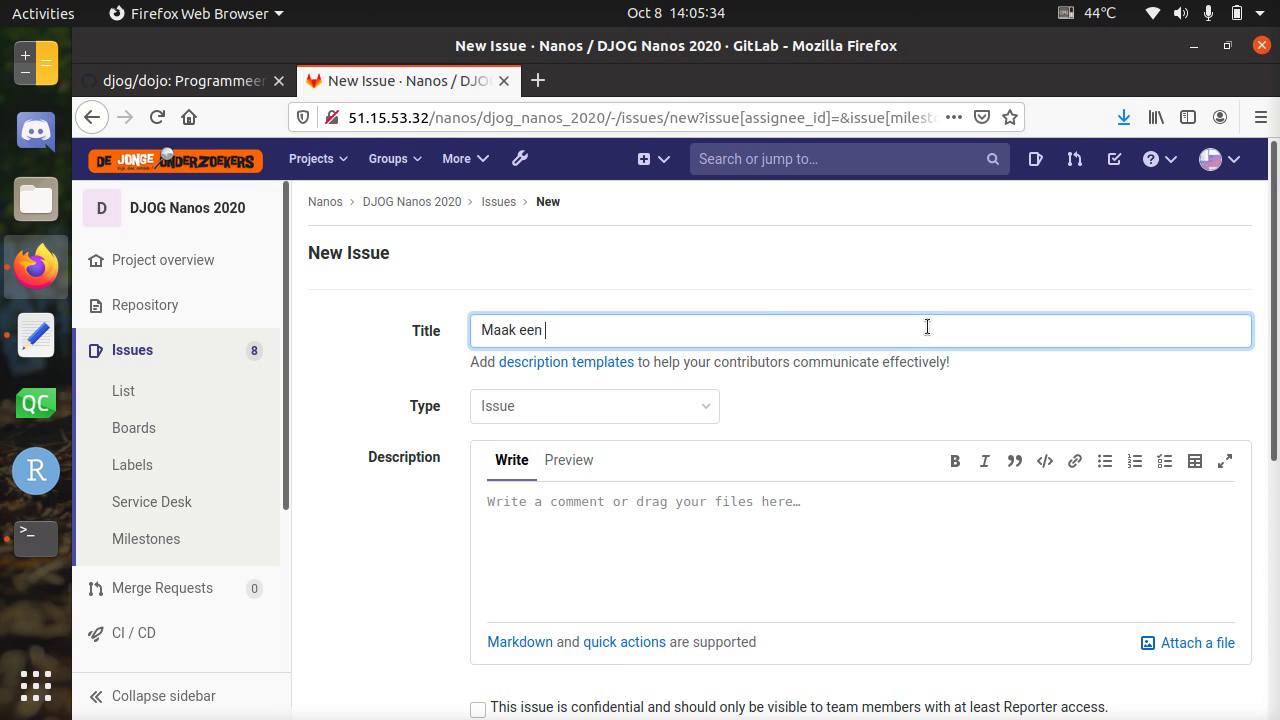
type(" test Issue")
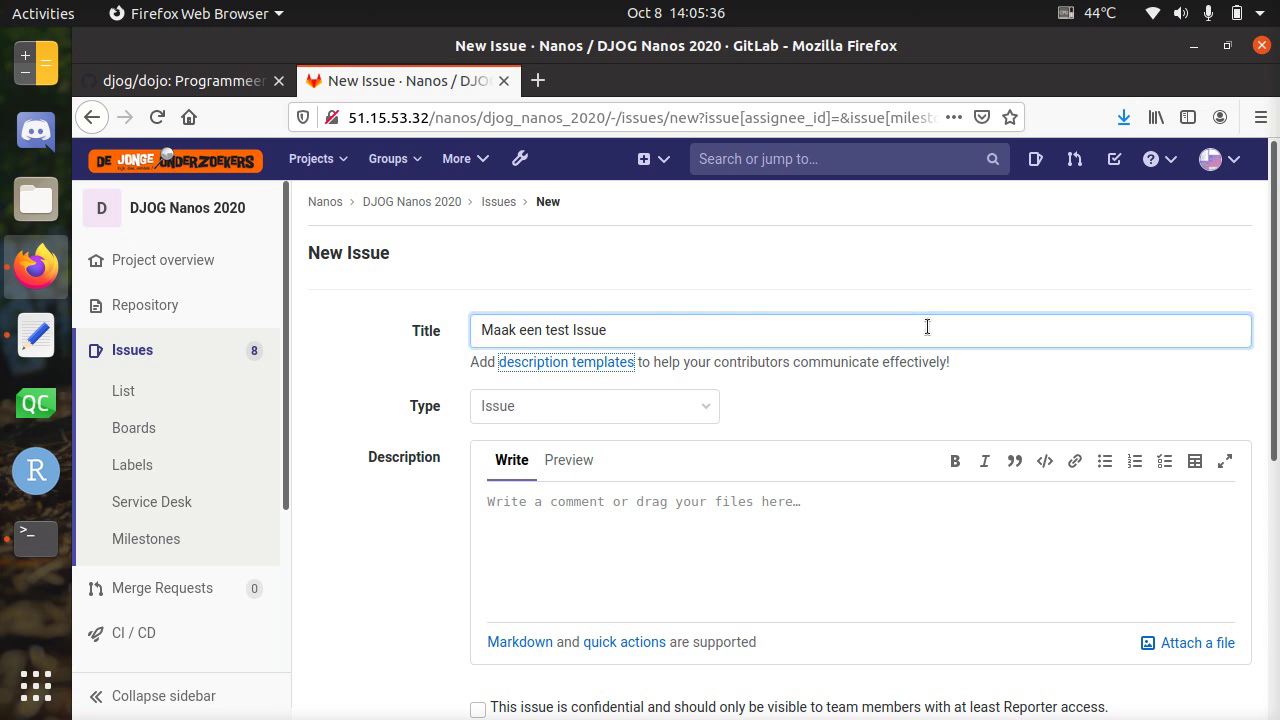
left_click(633, 533)
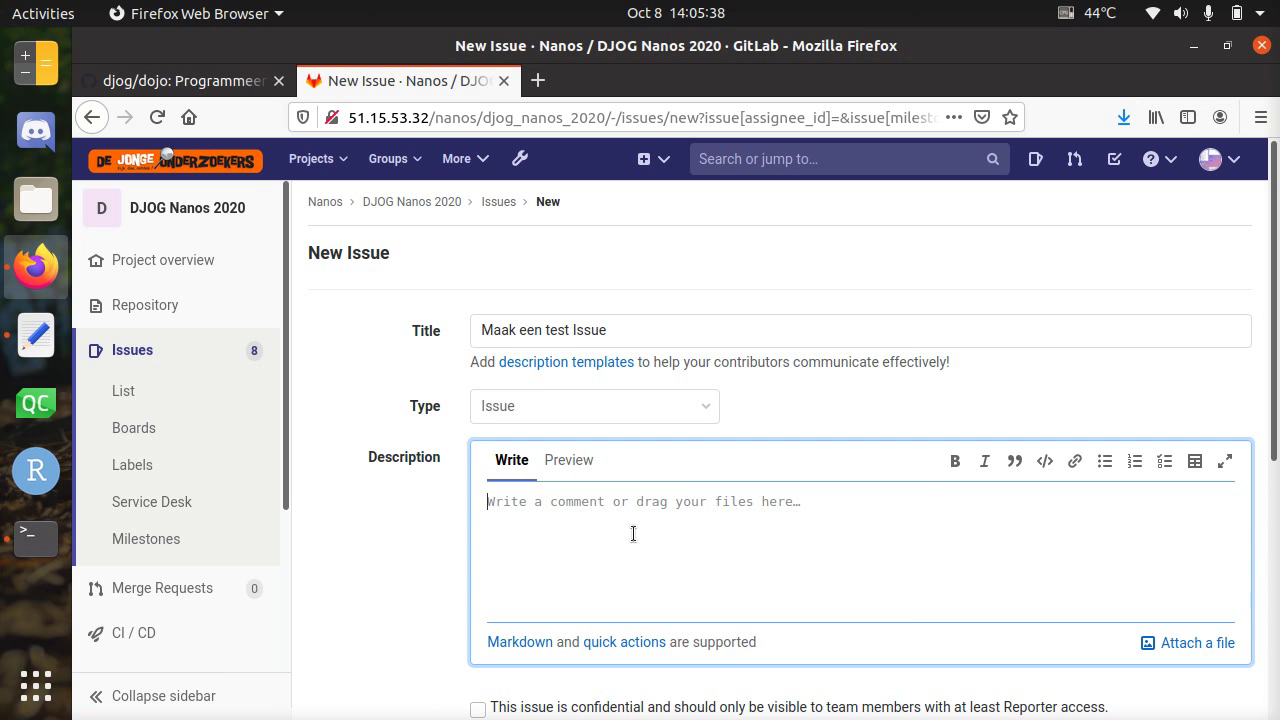
left_click_drag(406, 455, 591, 543)
left_click(592, 546)
type("Dit is een test Issue")
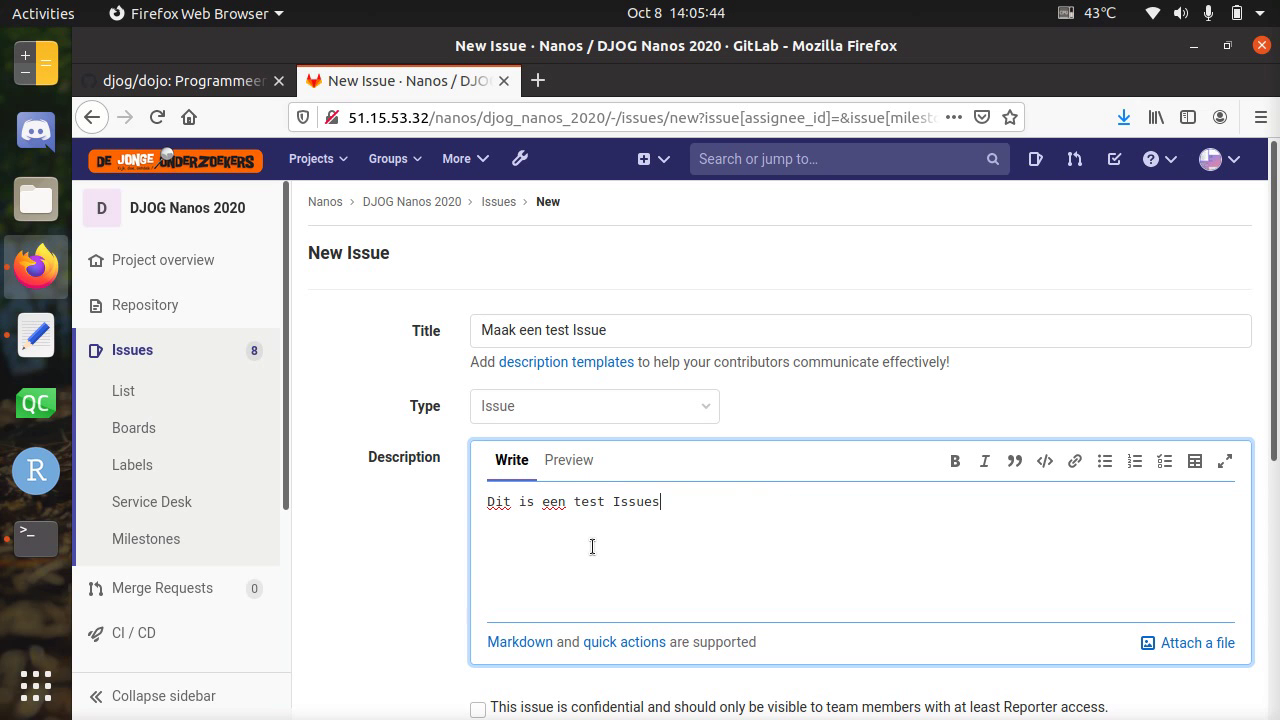
type(". Ik ga deze dadelijk wee")
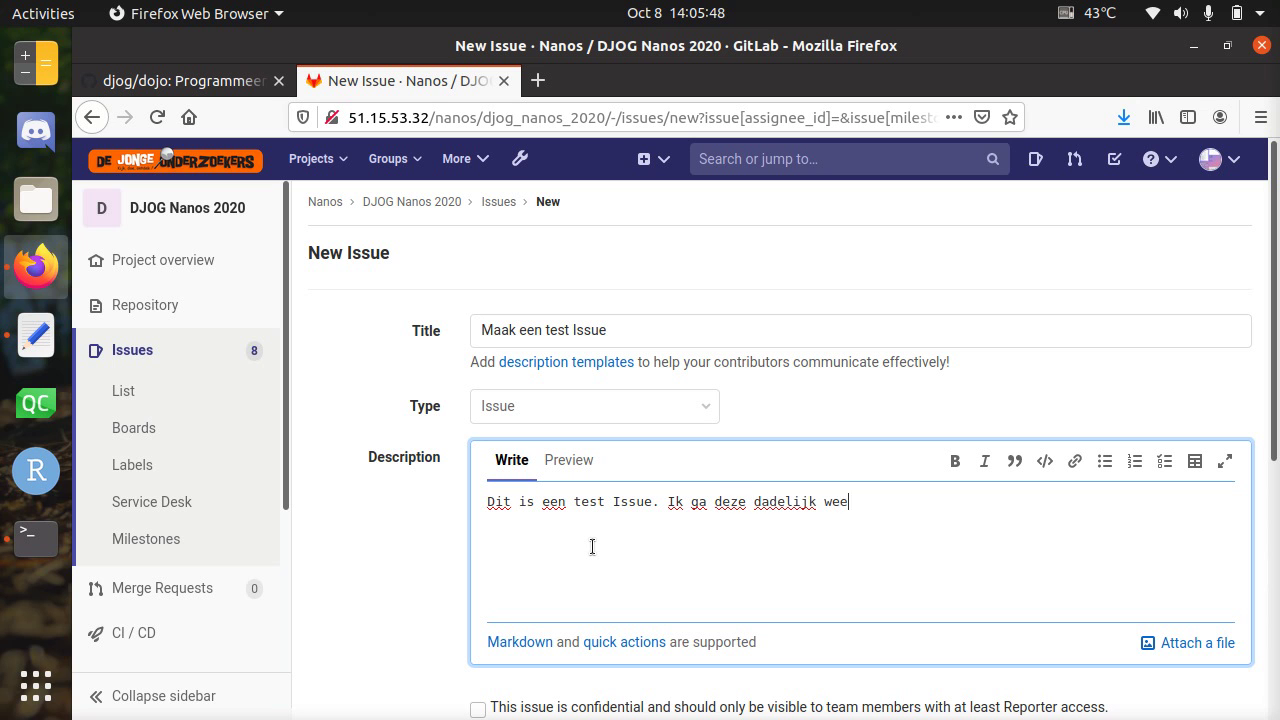
type("r sluiten.")
scroll(526, 487, "down", 2)
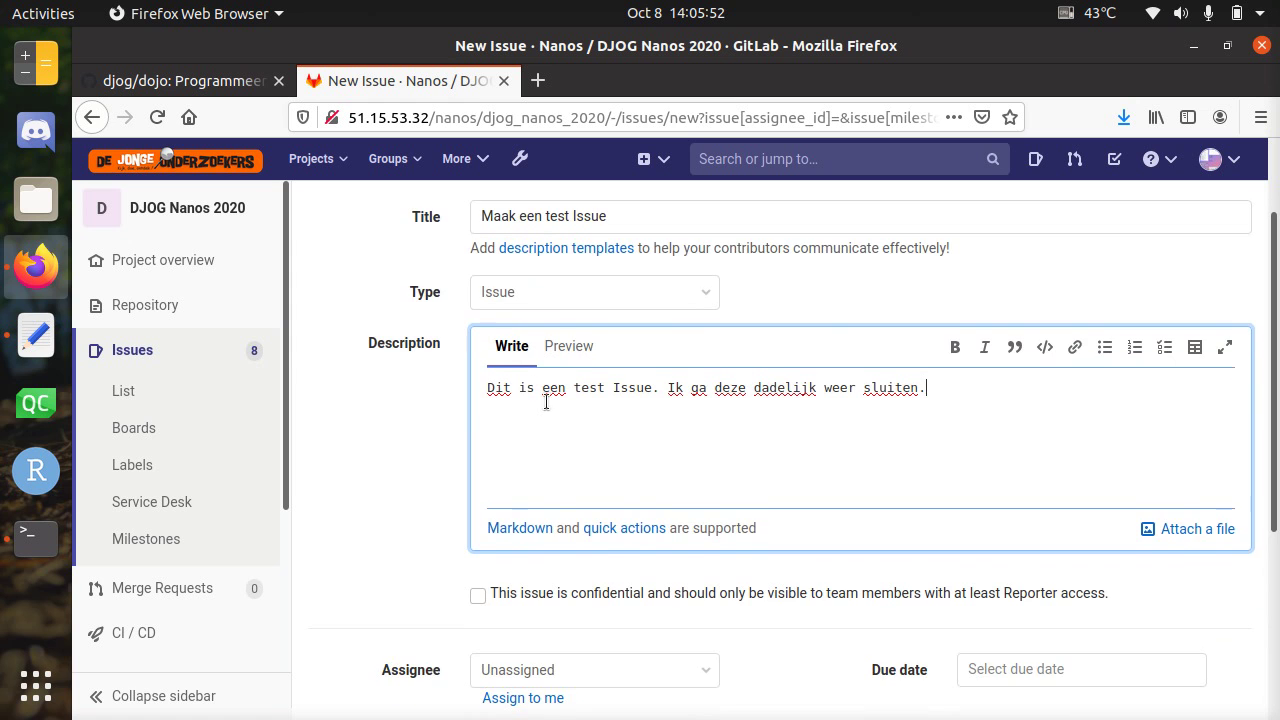
Step: Leave the issue non-confidential with no assignee, labels or due date
scroll(366, 441, "down", 4)
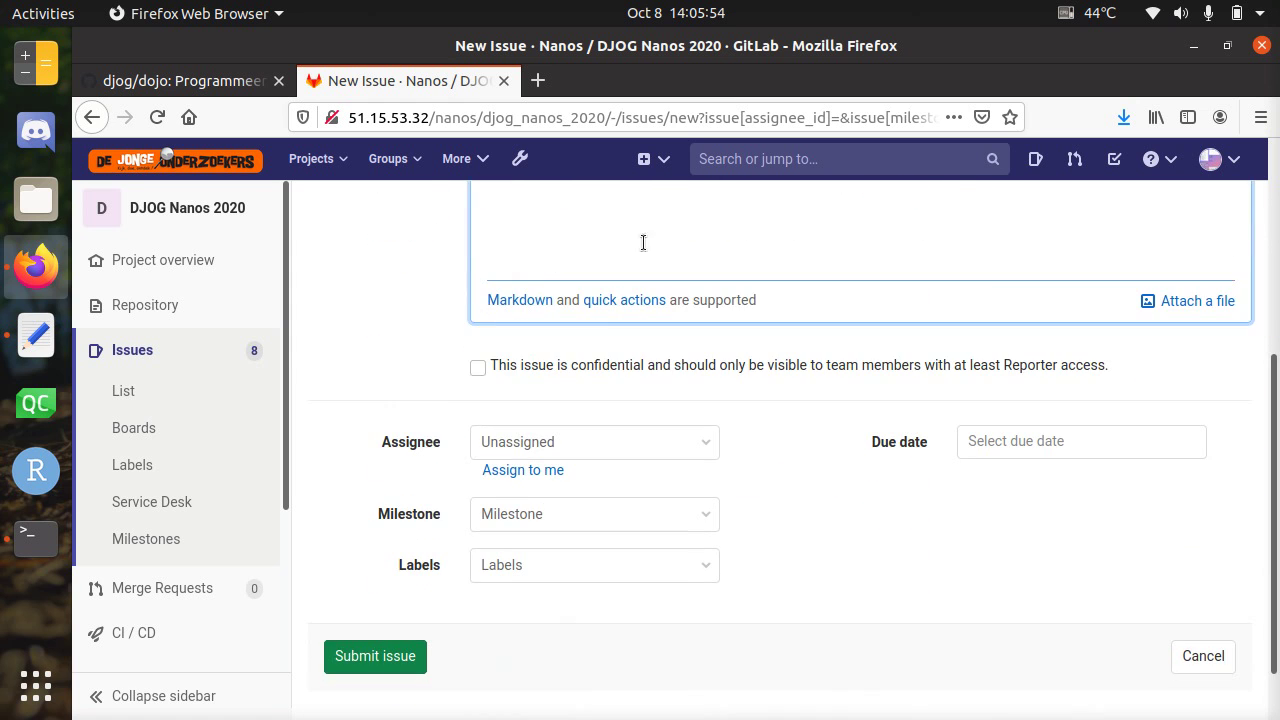
double_click(599, 372)
left_click(599, 372)
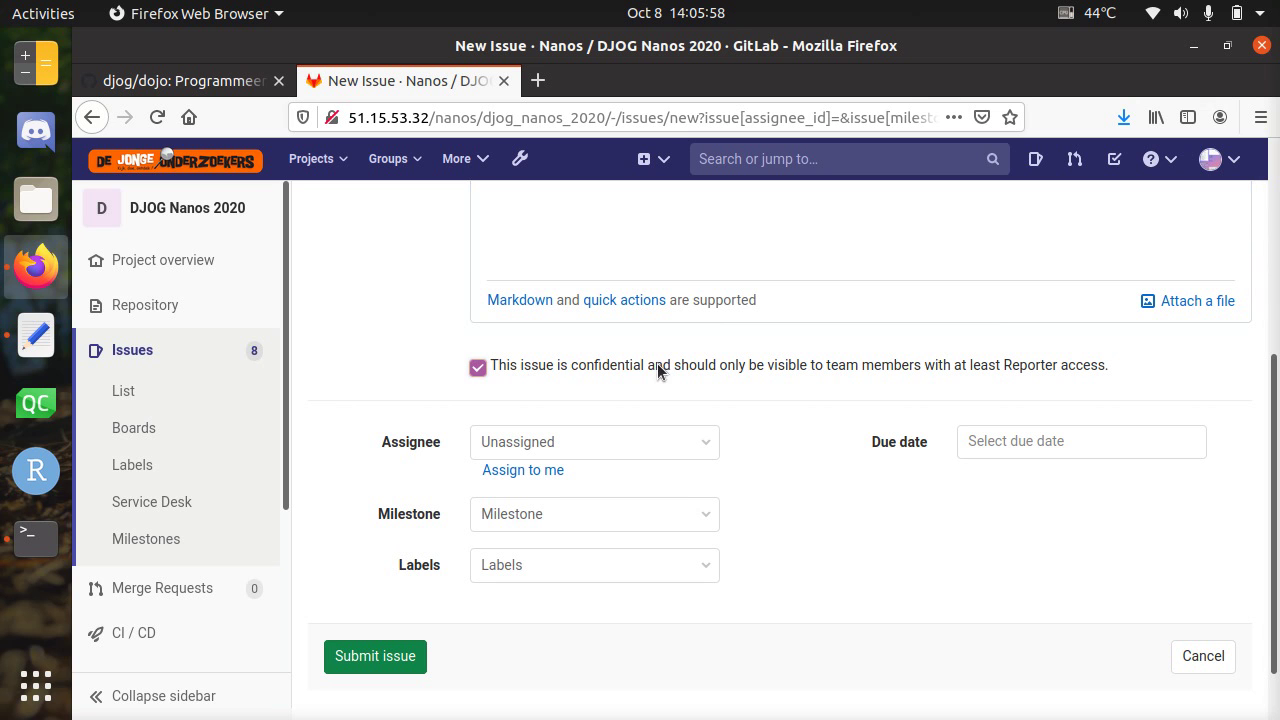
left_click(478, 369)
left_click(534, 451)
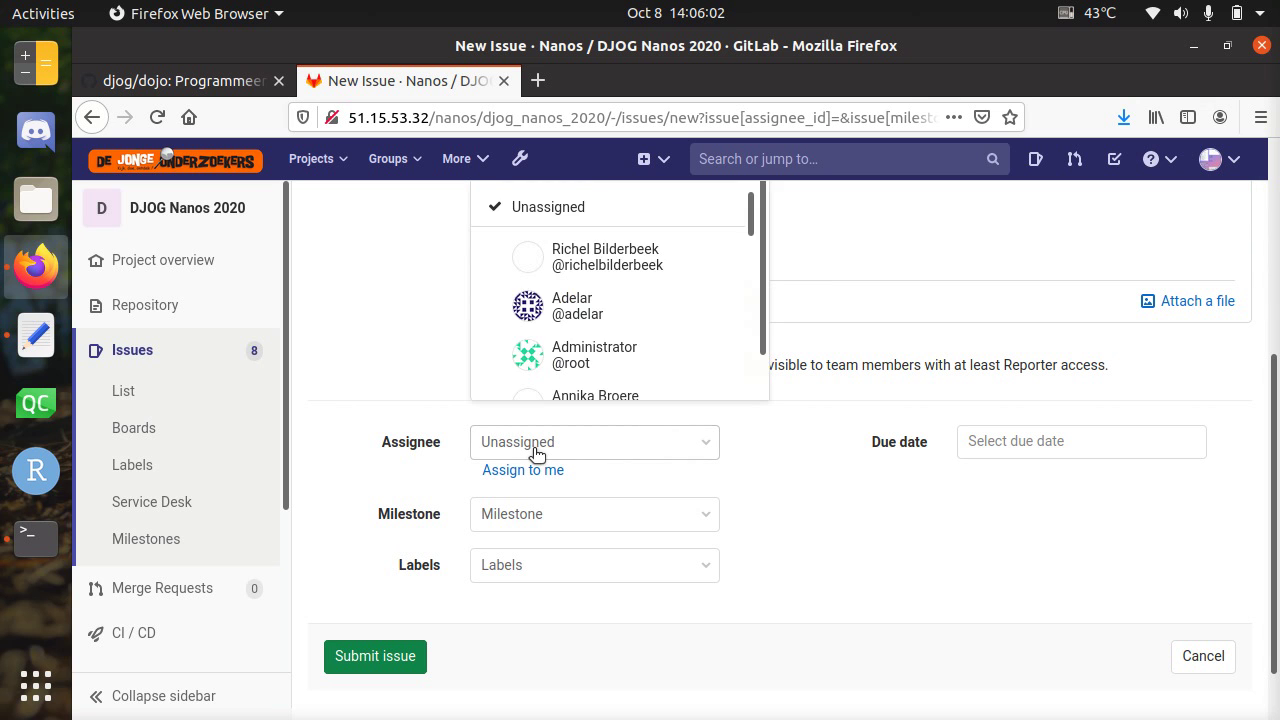
left_click(536, 452)
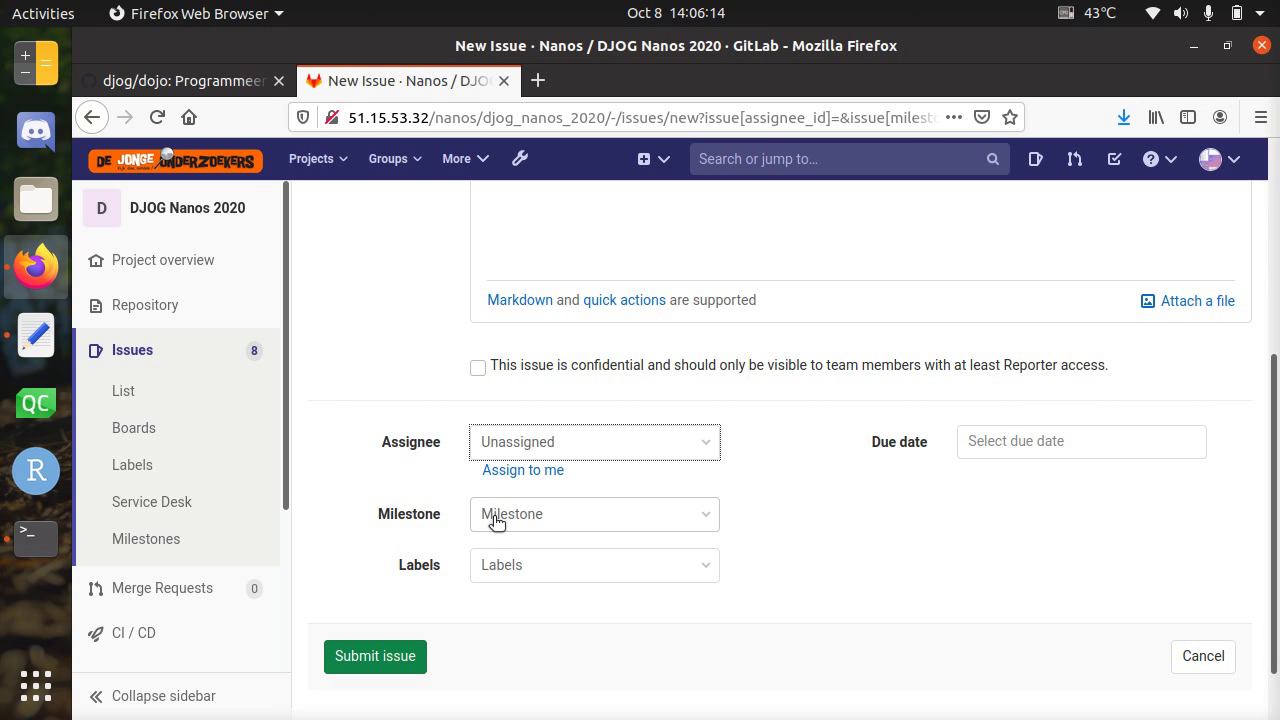
left_click(530, 573)
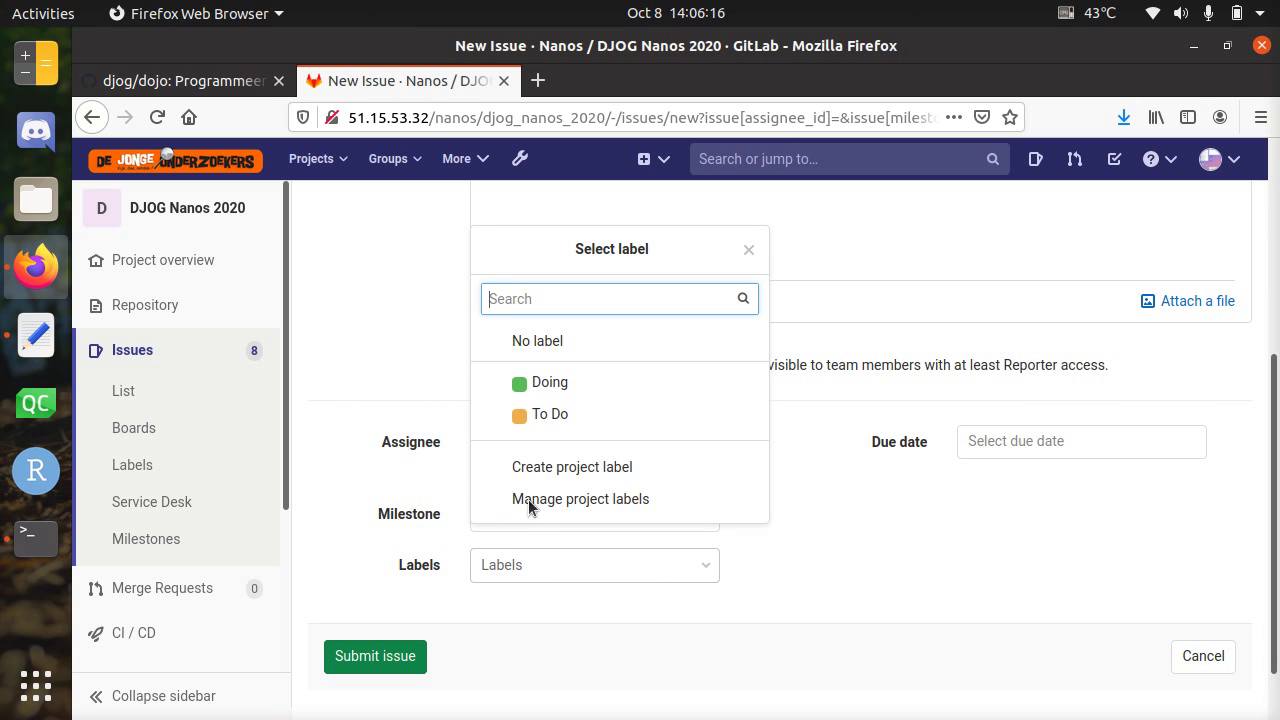
left_click(596, 573)
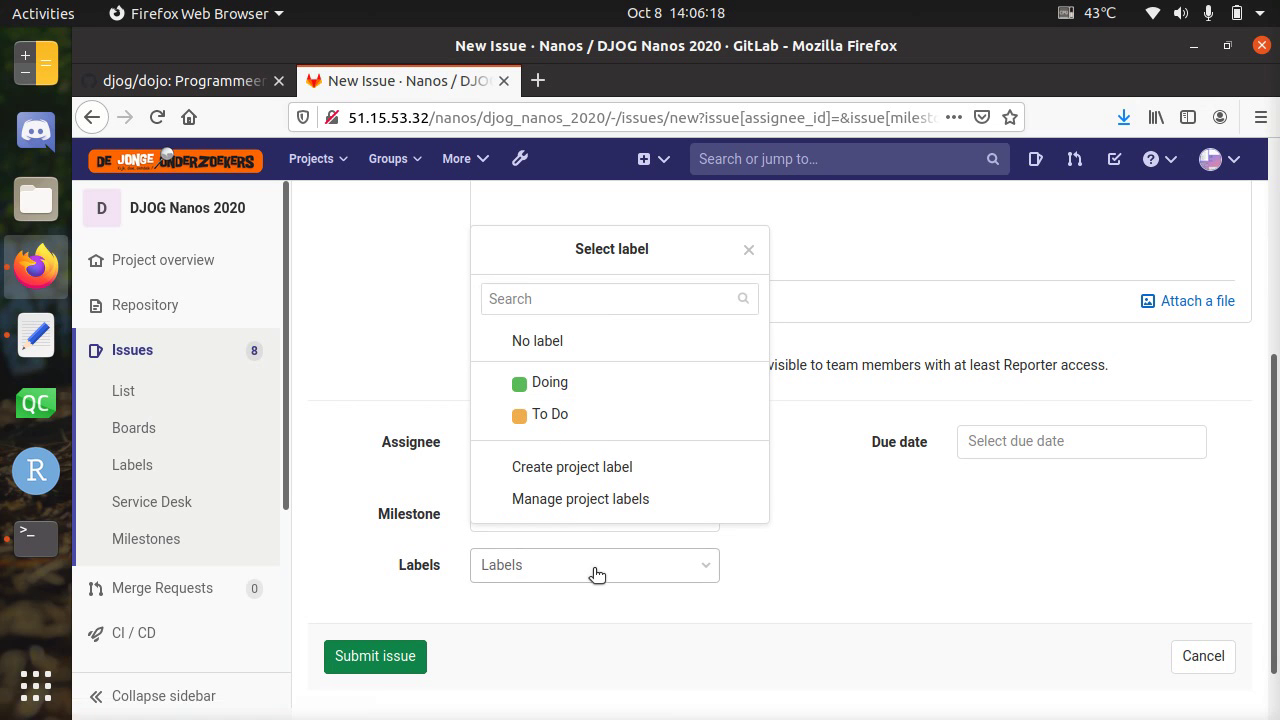
left_click(1003, 436)
left_click(863, 510)
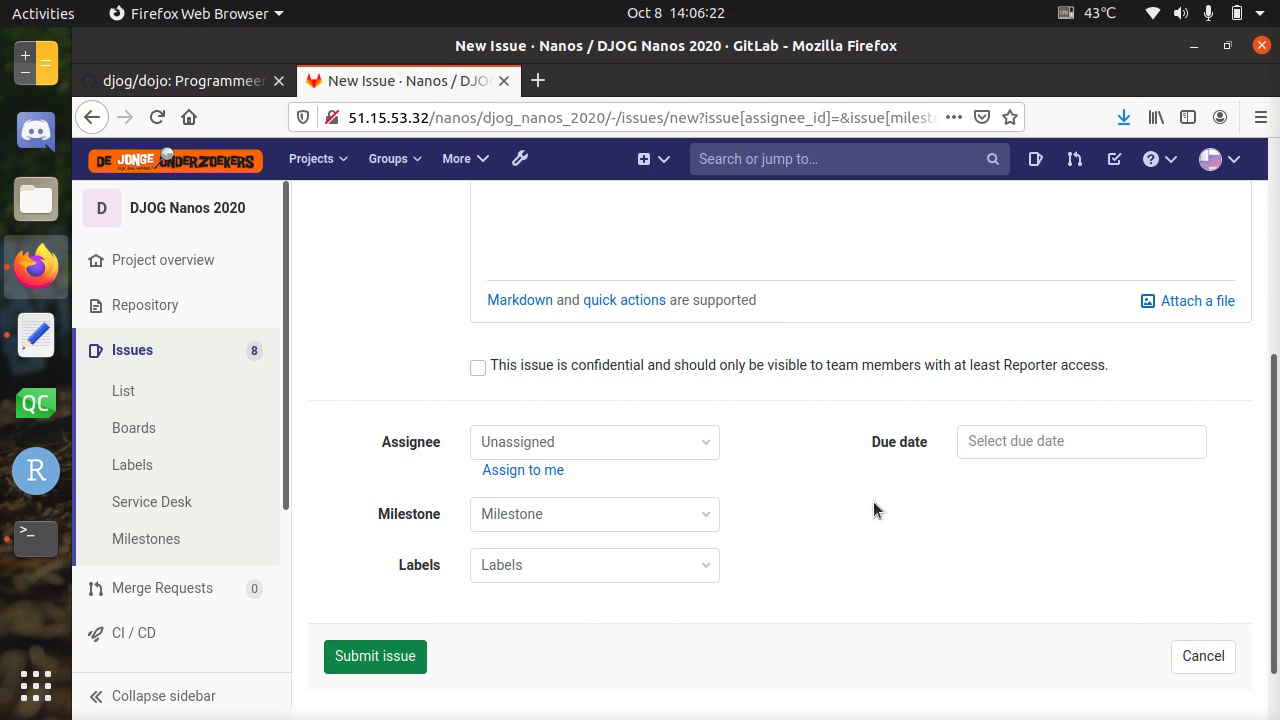
Step: Submit the new issue, return to the issue list, and switch to the notes
left_click(405, 655)
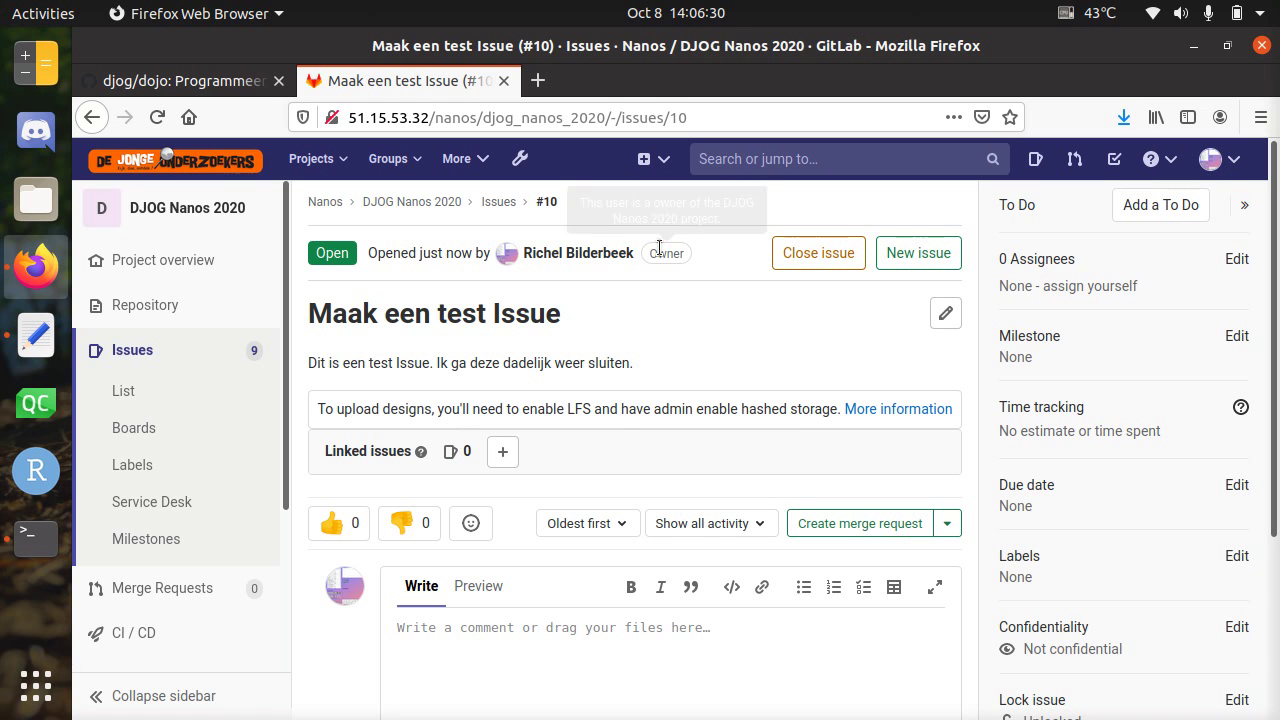
left_click(138, 353)
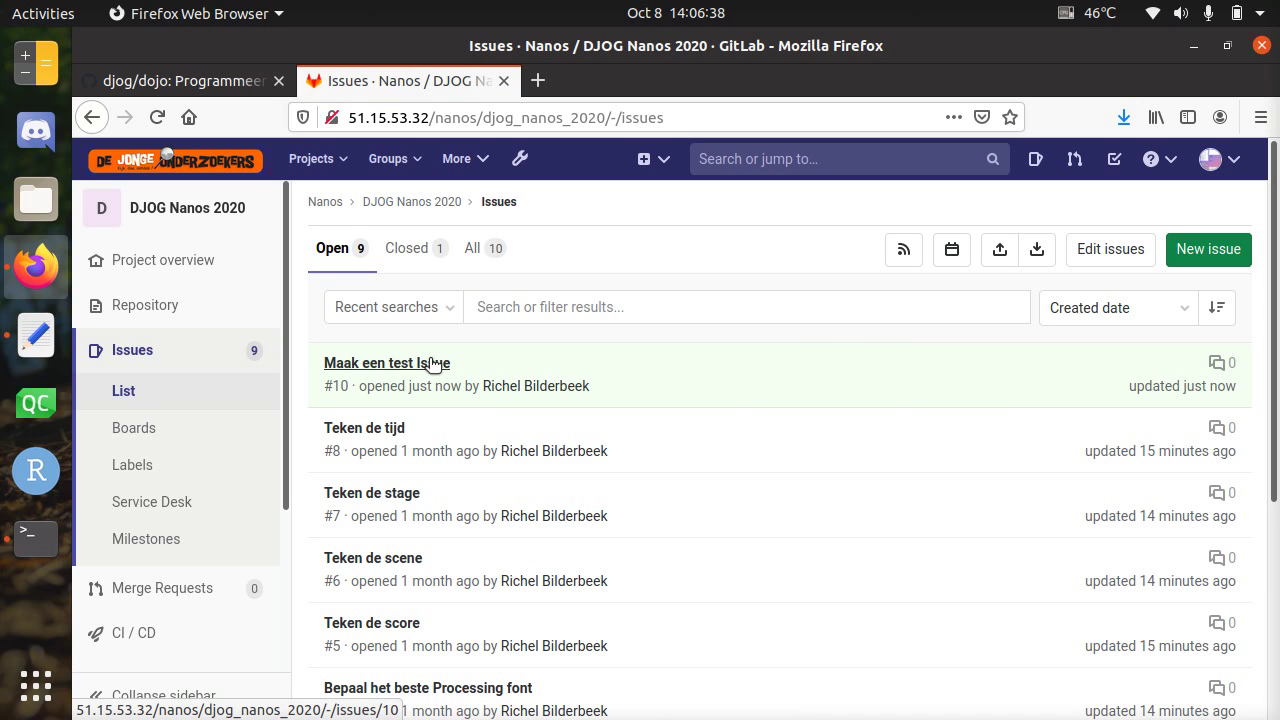
key("alt+Tab")
Step: Select the words Maken and then Assignen in the Mousepad notes
key("Up")
key("Up")
key("Home")
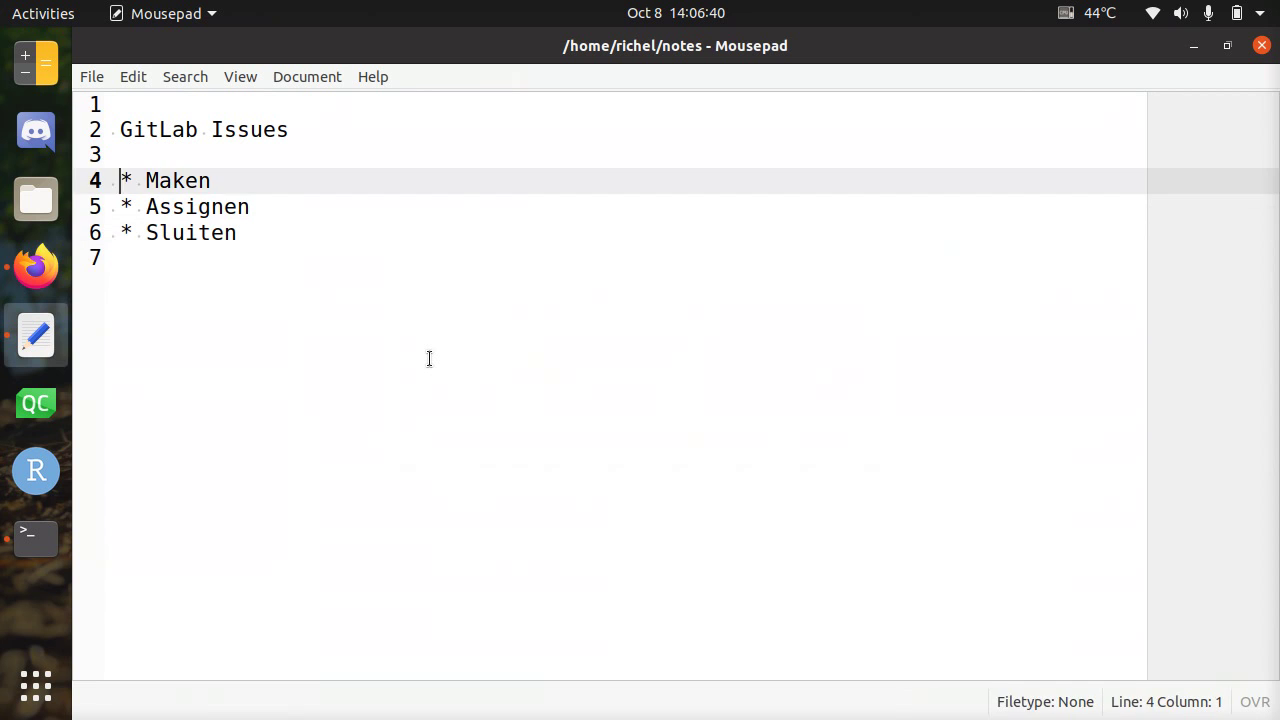
key("shift+Down")
key("Up")
key("Up")
key("Up")
key("End")
key("Down")
key("Down")
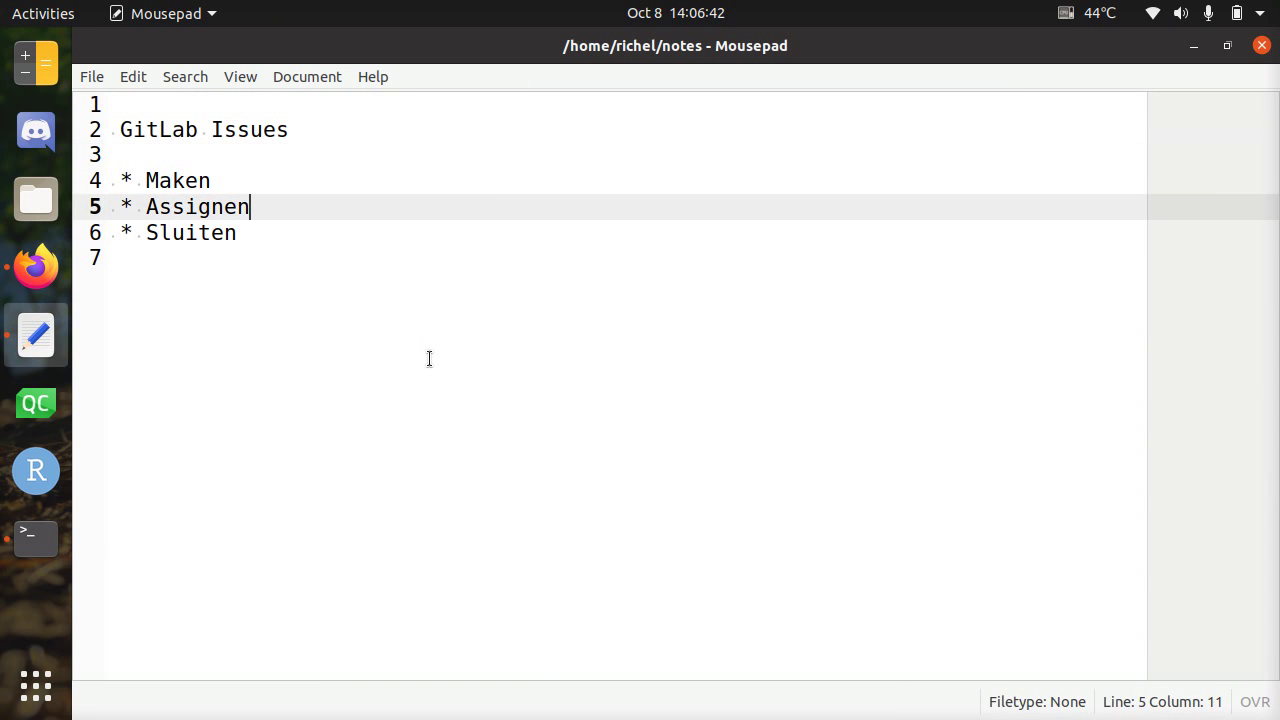
key("ctrl+shift+Left")
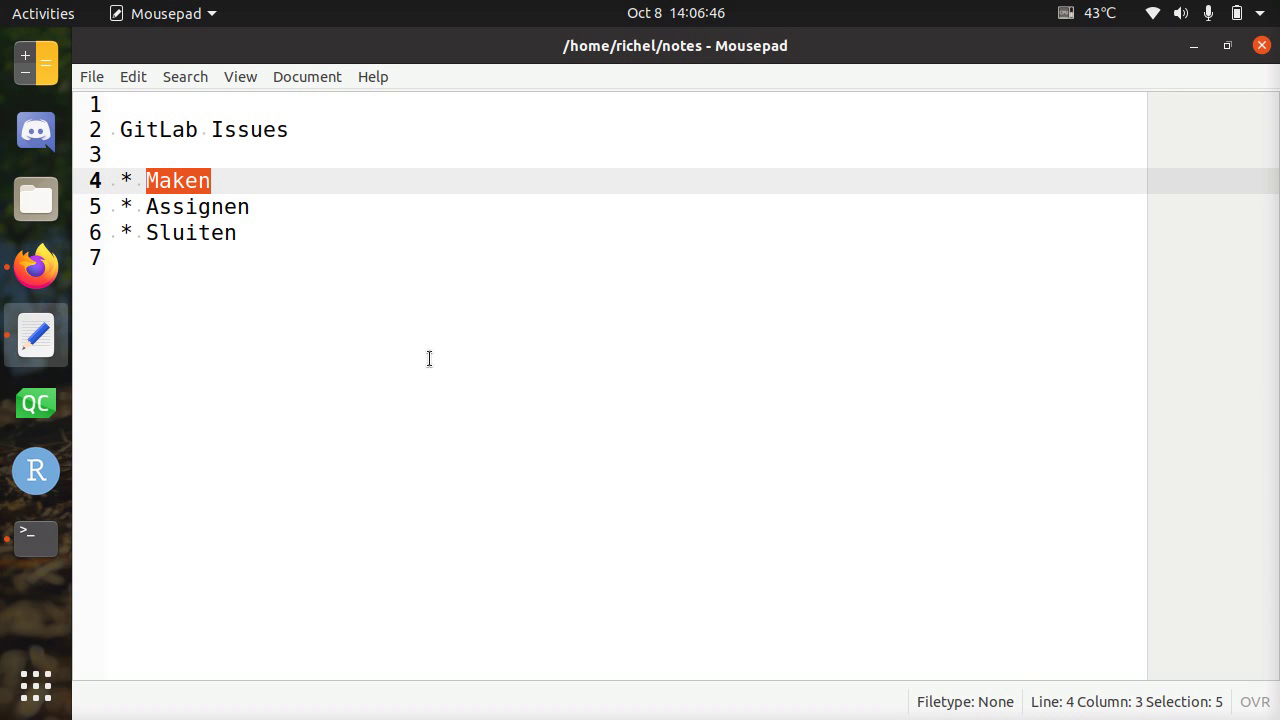
key("Down")
key("ctrl+Right")
key("ctrl+shift+Left")
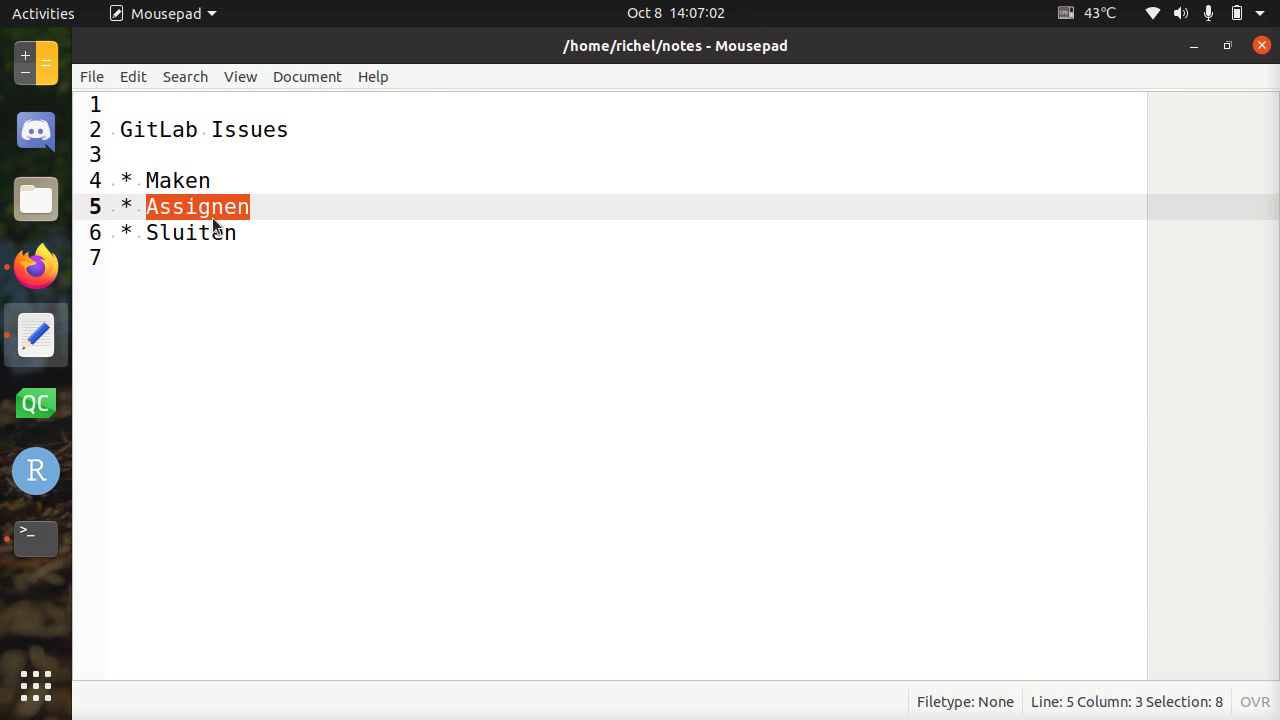
Step: Open issue #10 'Maak een test Issue' in GitLab and look over its page
key("alt+Tab")
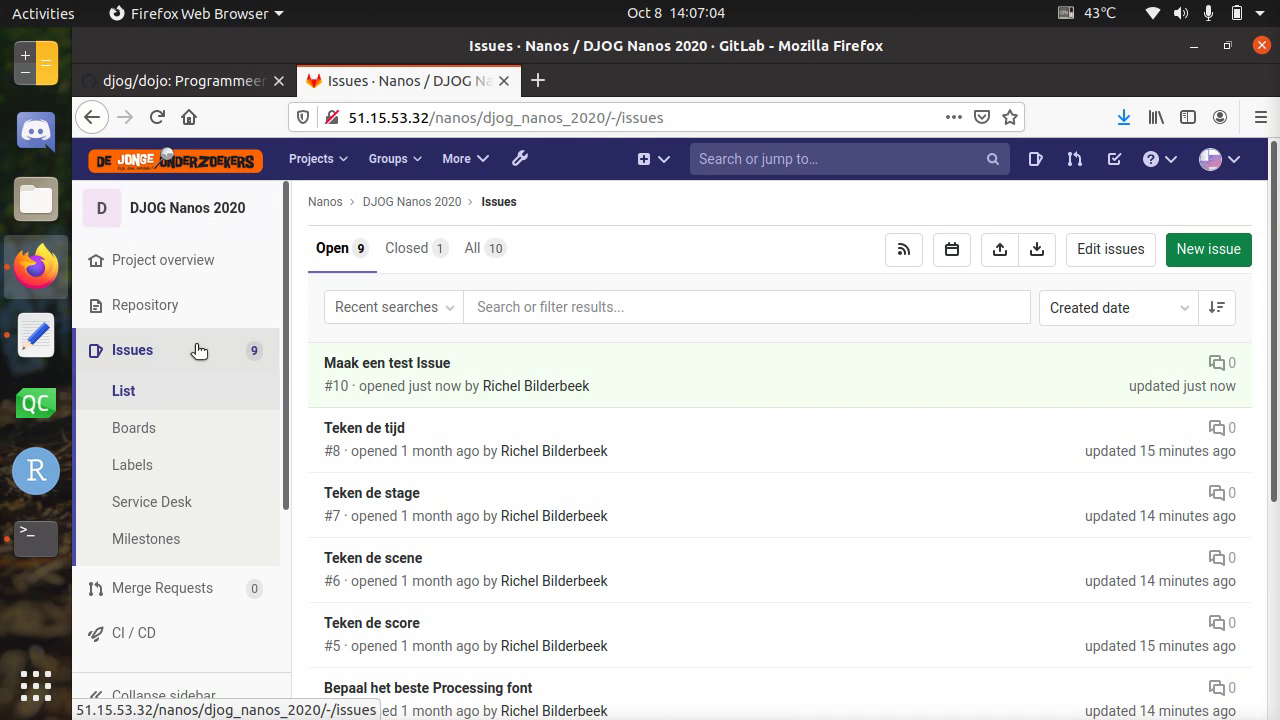
left_click(373, 362)
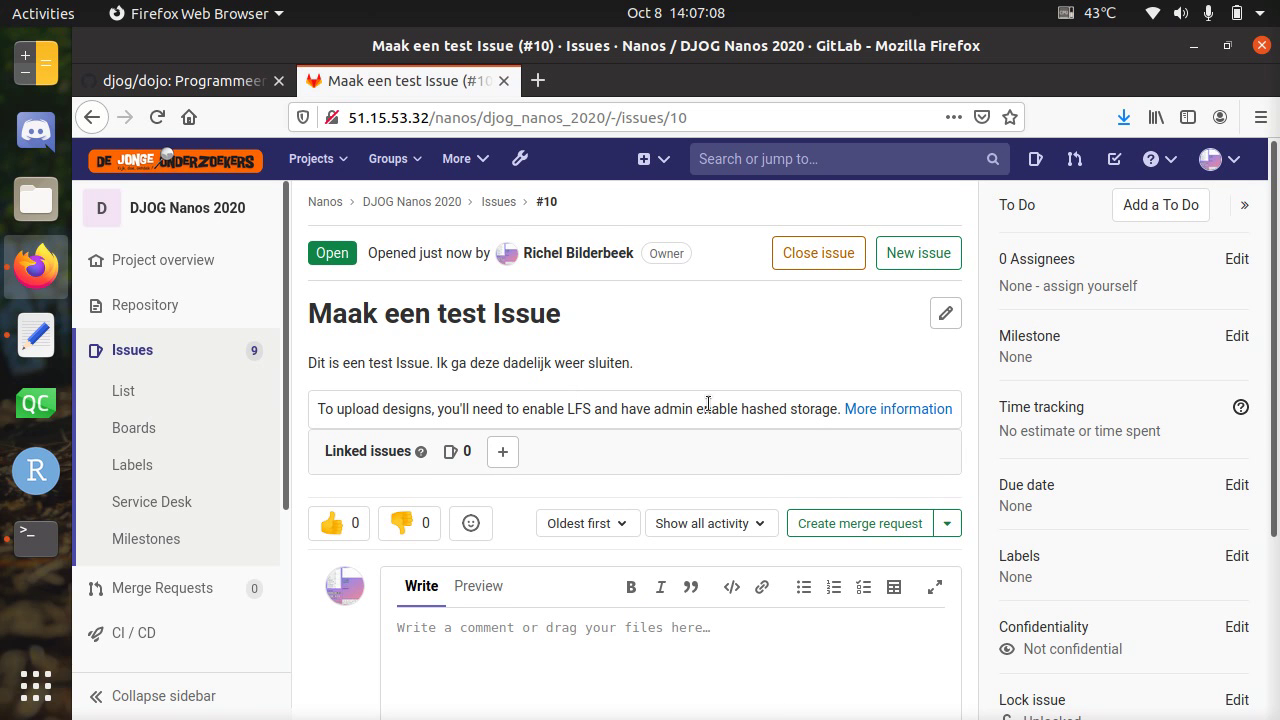
scroll(705, 405, "down", 2)
scroll(807, 368, "down", 2)
scroll(806, 366, "up", 4)
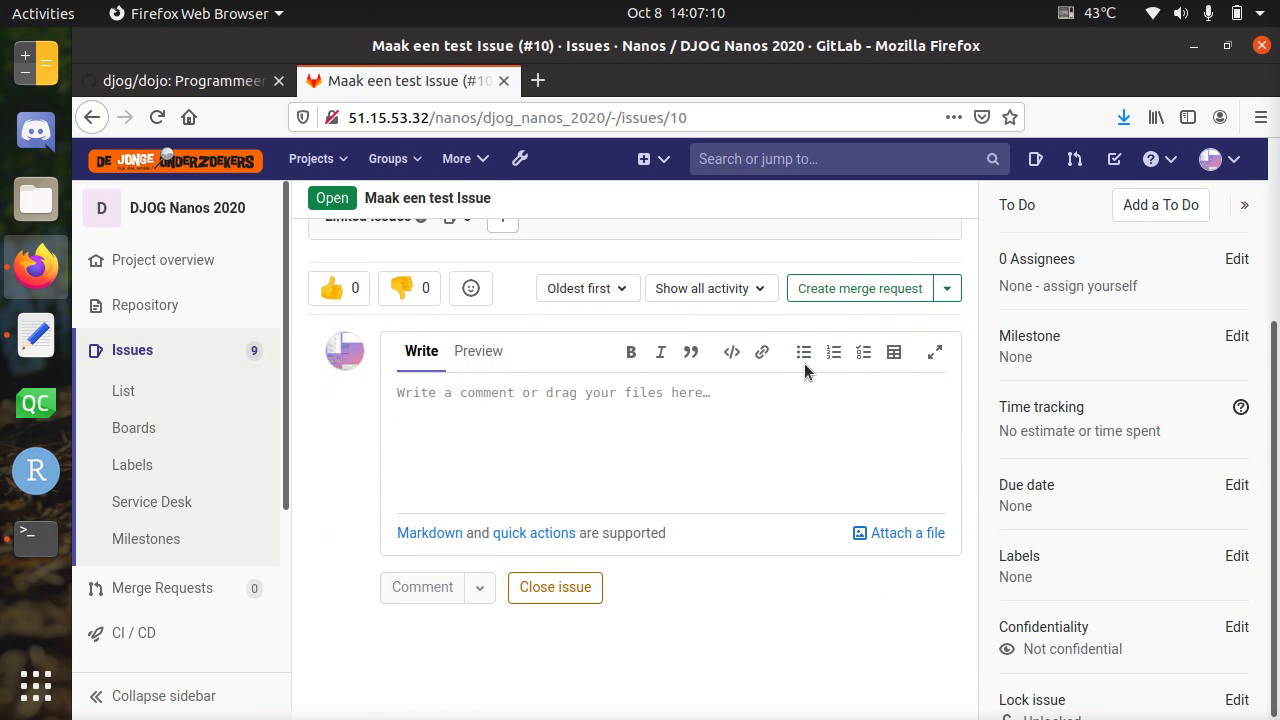
Step: Assign issue #10 to yourself from the Assignees sidebar
double_click(1036, 263)
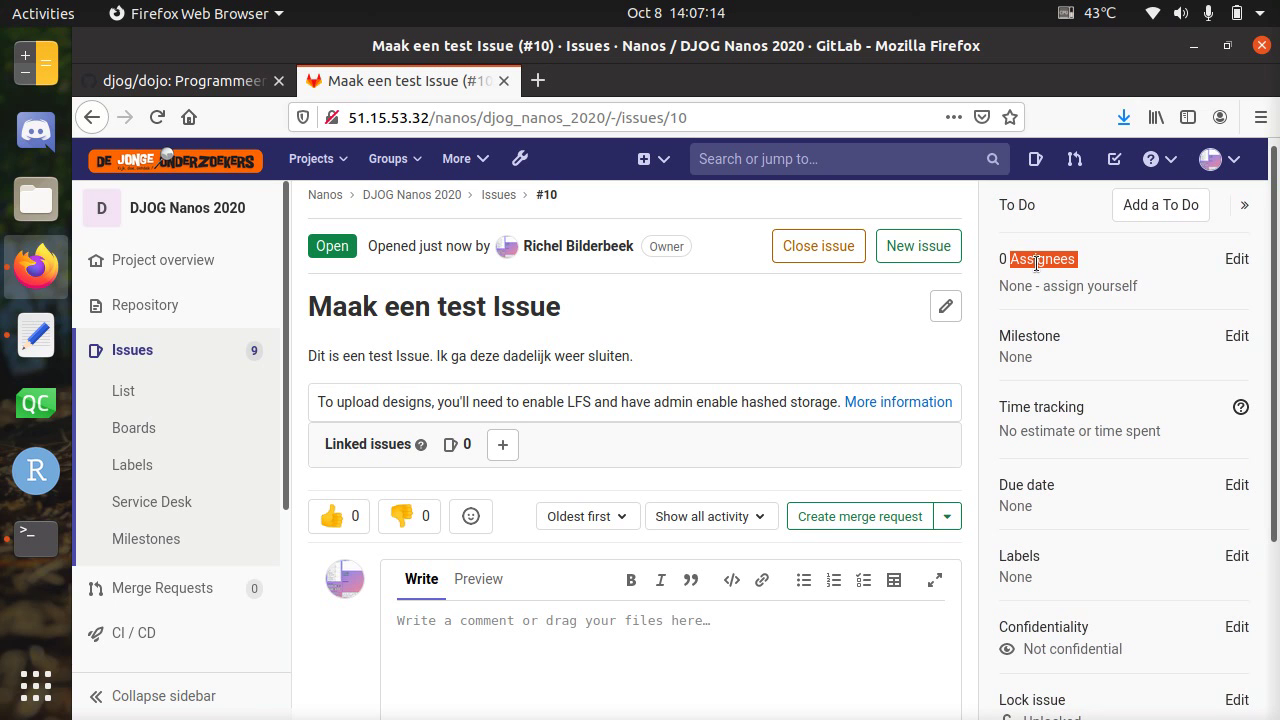
left_click(1090, 288)
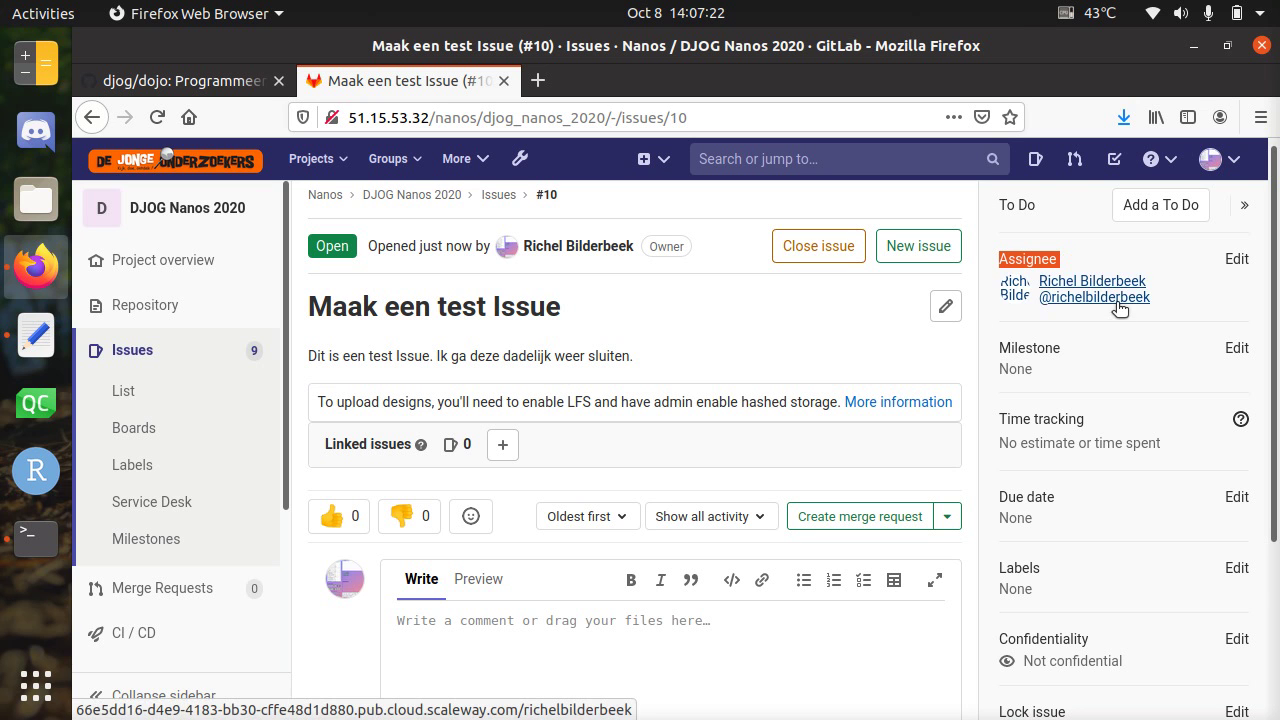
scroll(838, 487, "down", 3)
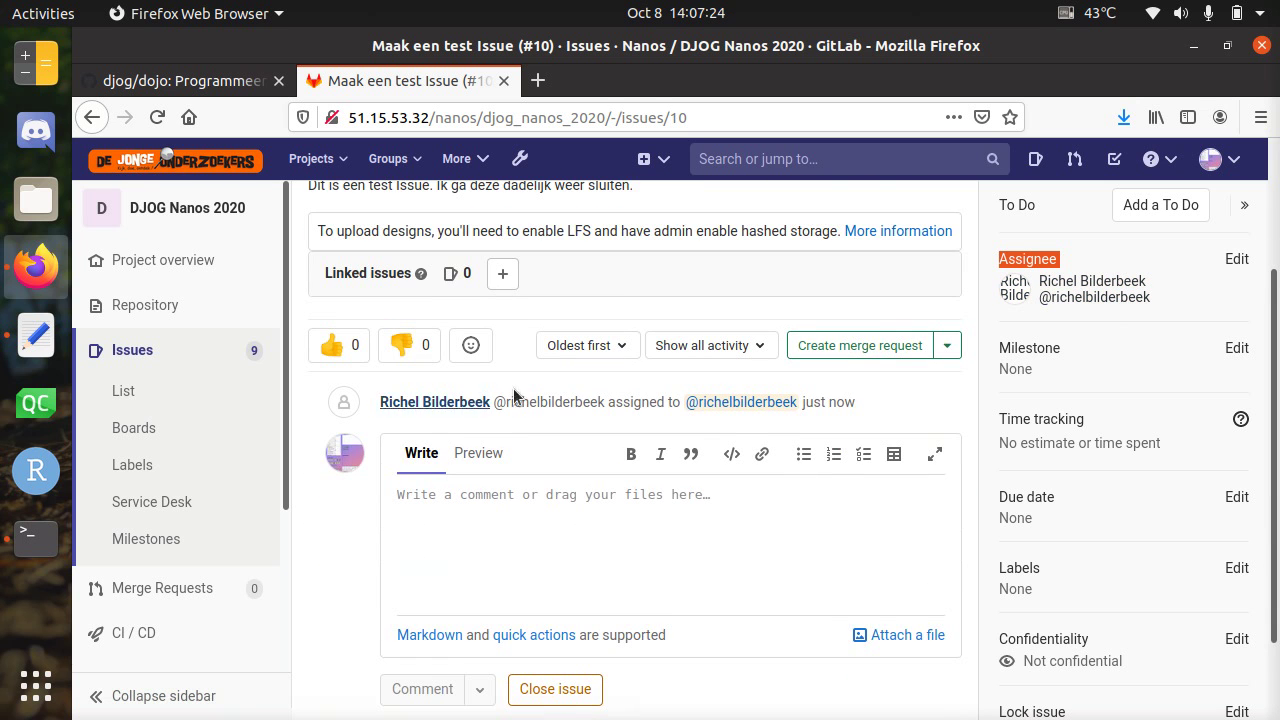
scroll(718, 433, "up", 3)
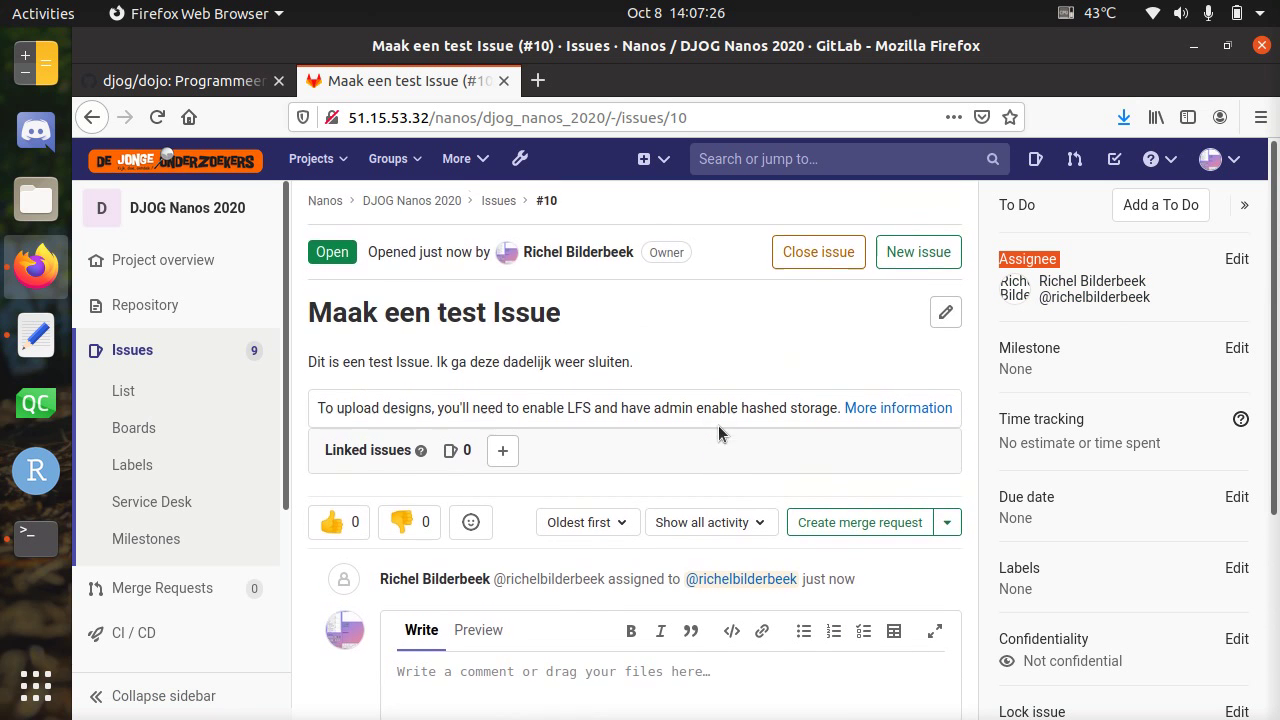
Step: Assign issue #10 to another project member, then remove that assignee again
left_click(1234, 259)
scroll(1110, 483, "down", 5)
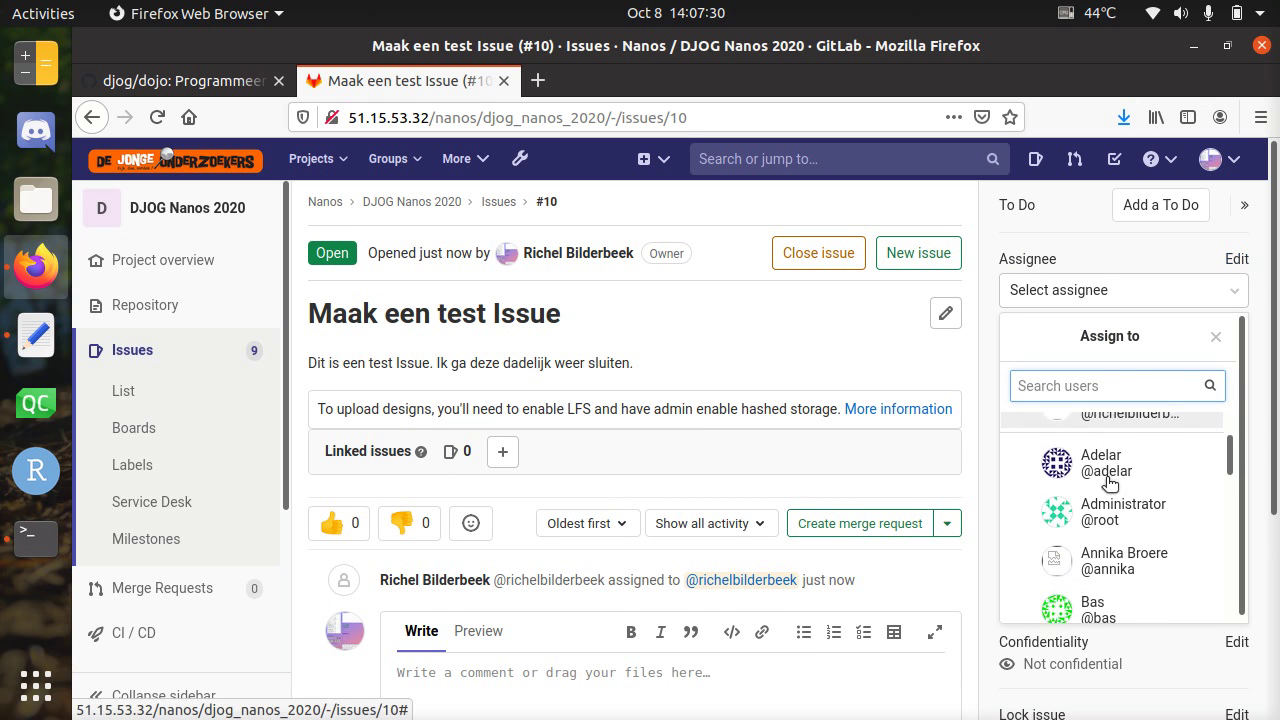
scroll(1120, 495, "down", 4)
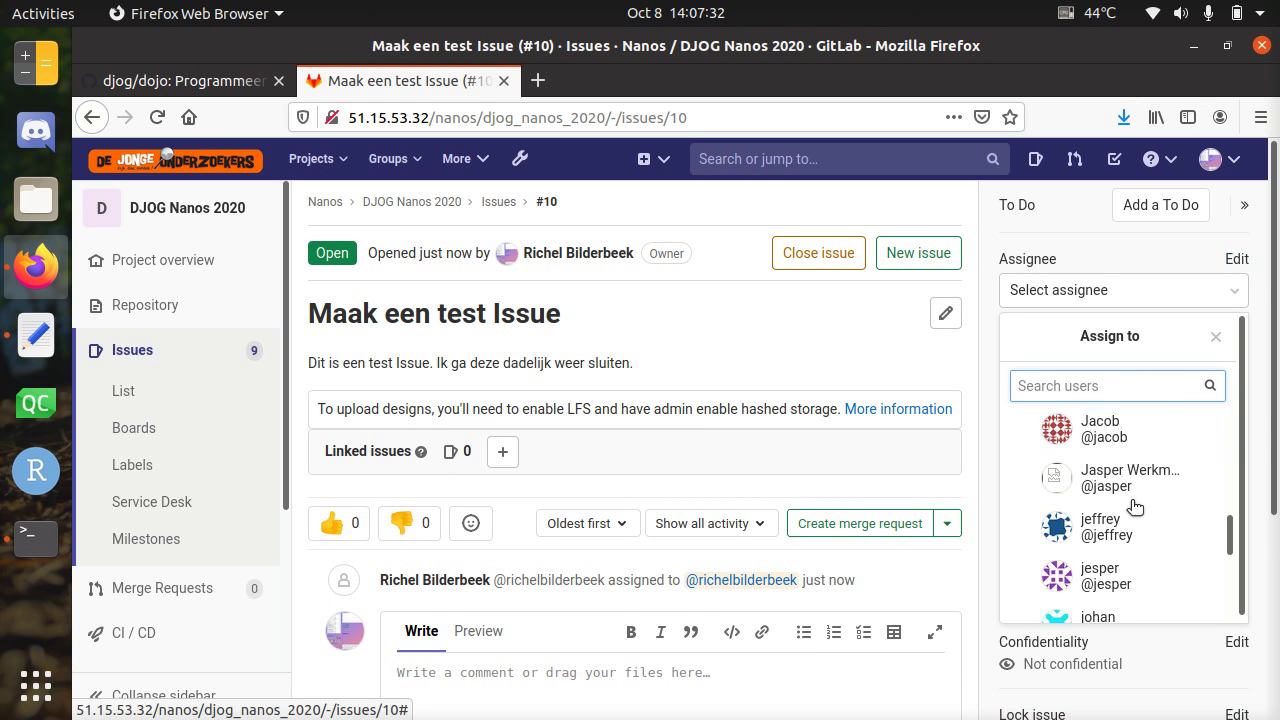
scroll(1135, 507, "down", 3)
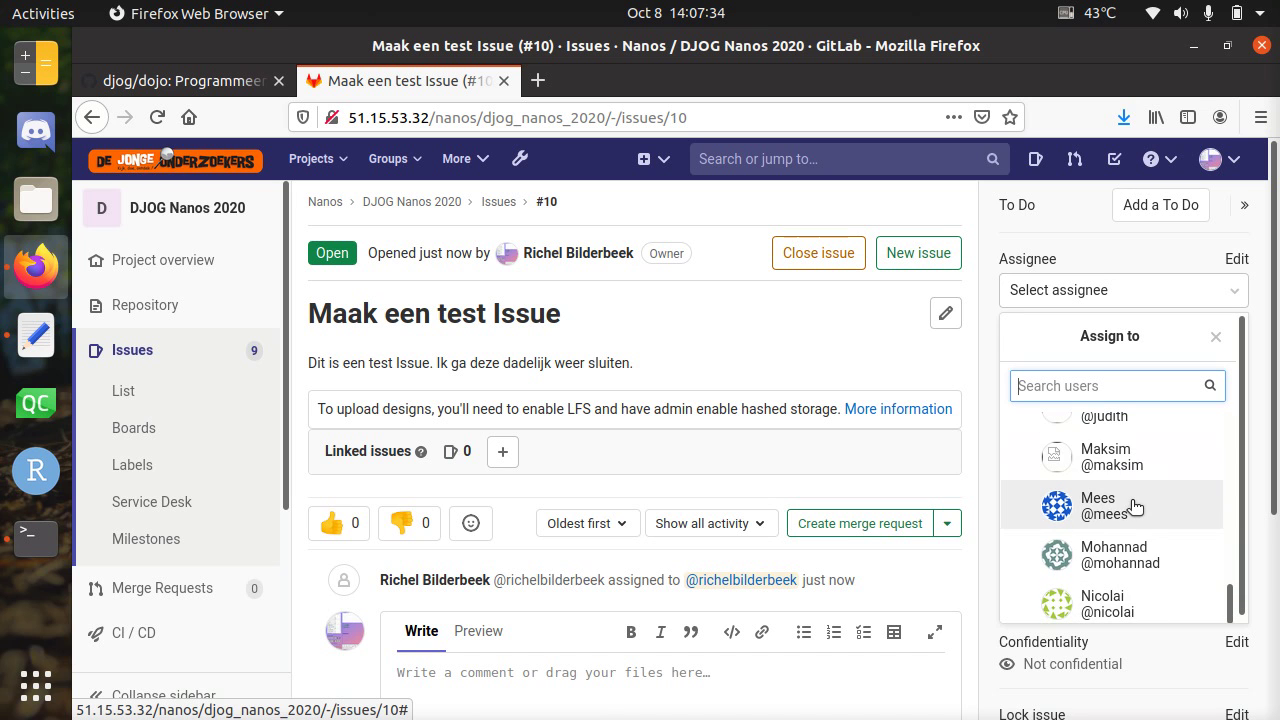
scroll(1135, 507, "up", 12)
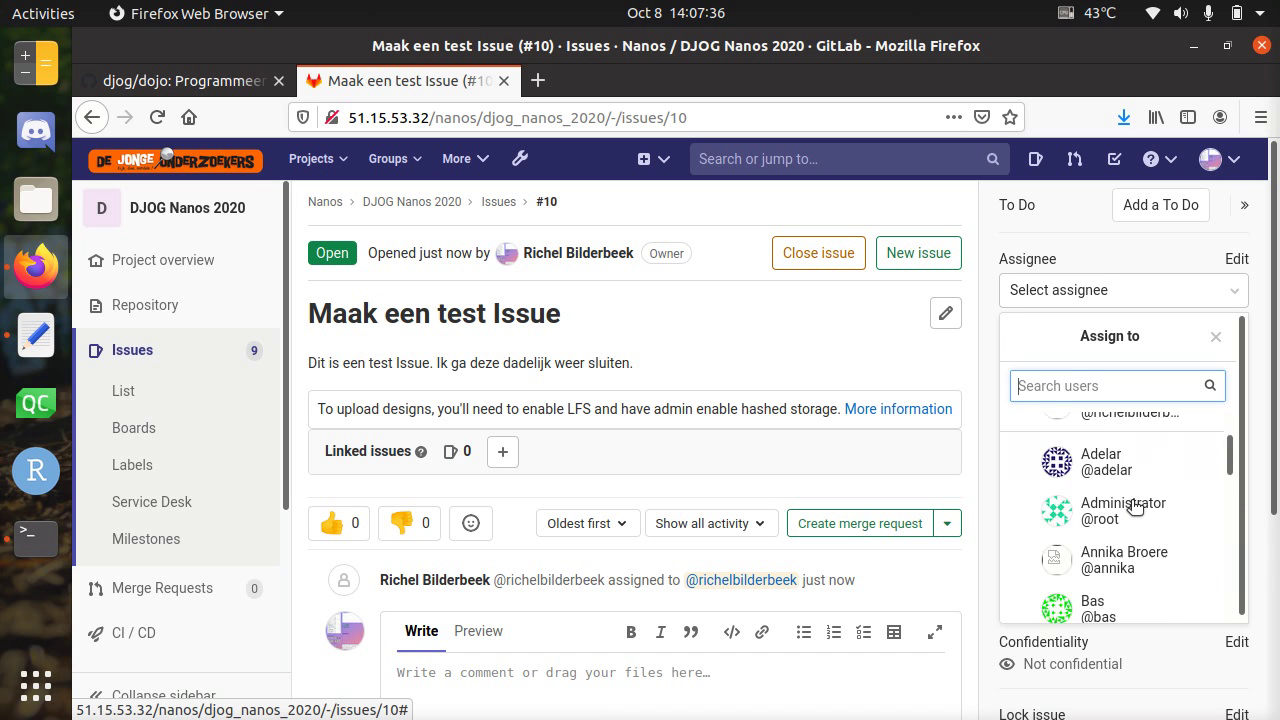
scroll(1135, 507, "down", 1)
left_click(1029, 517)
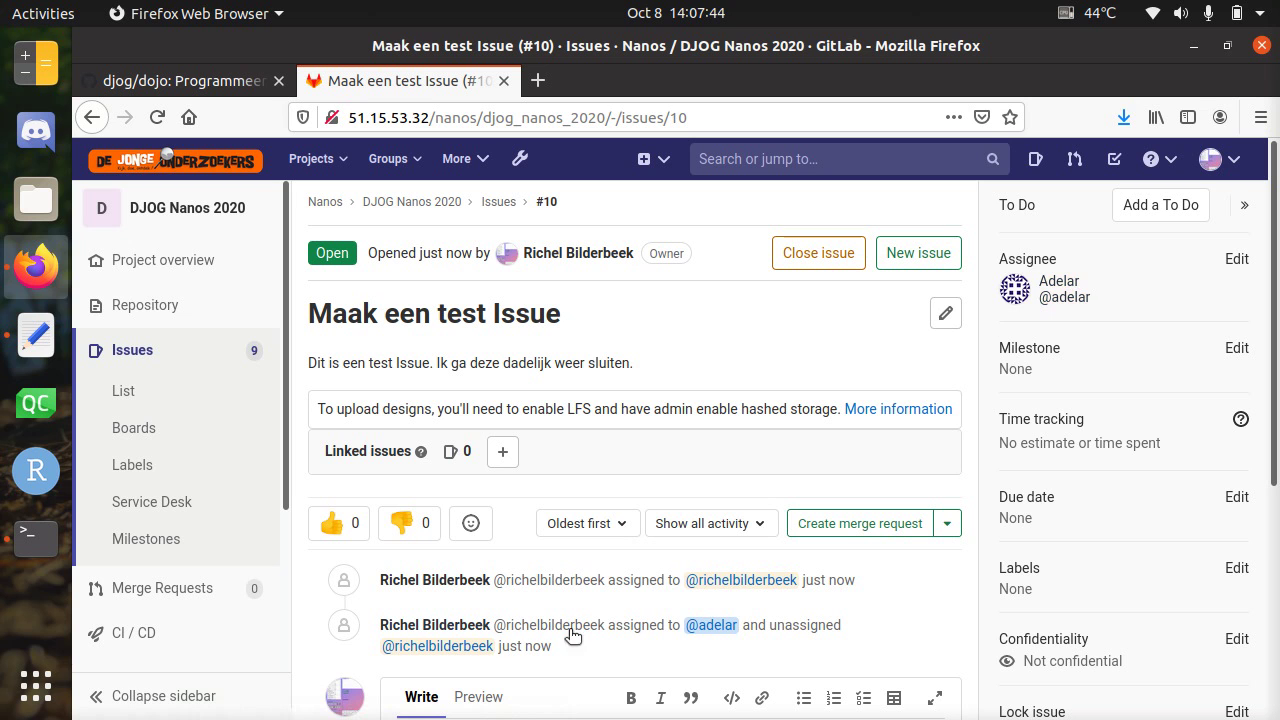
left_click(1237, 259)
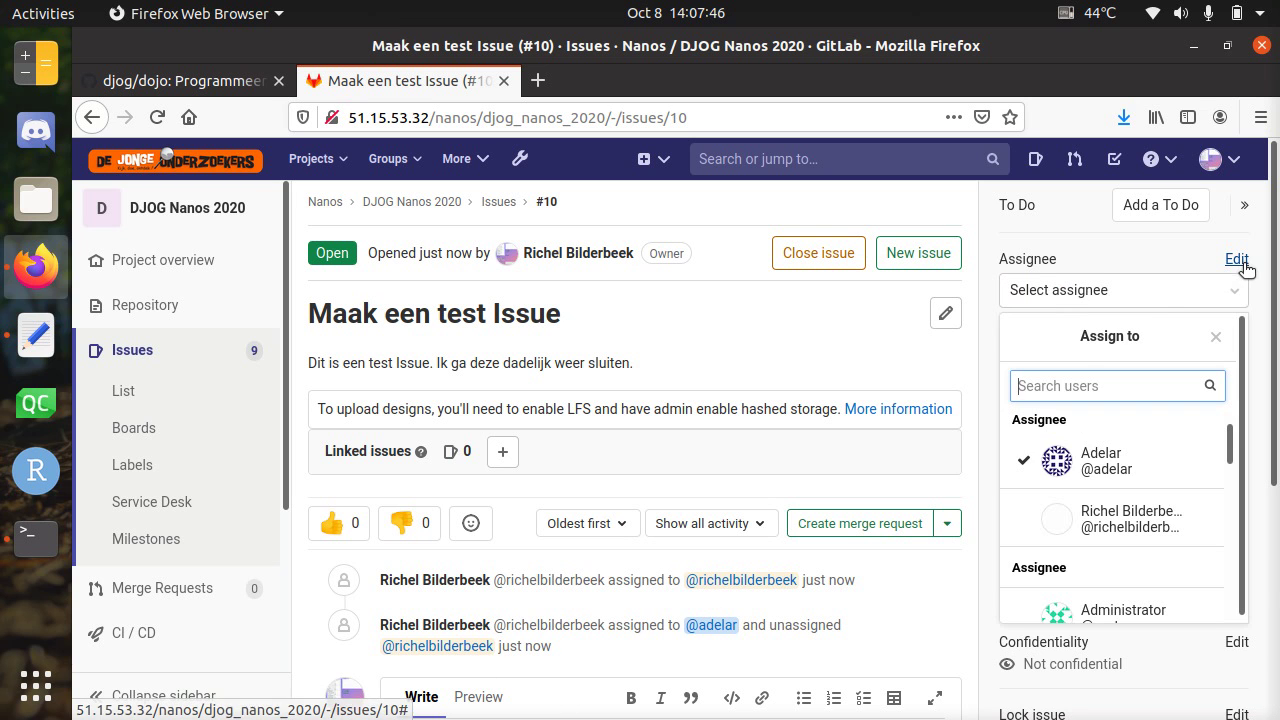
left_click(1020, 455)
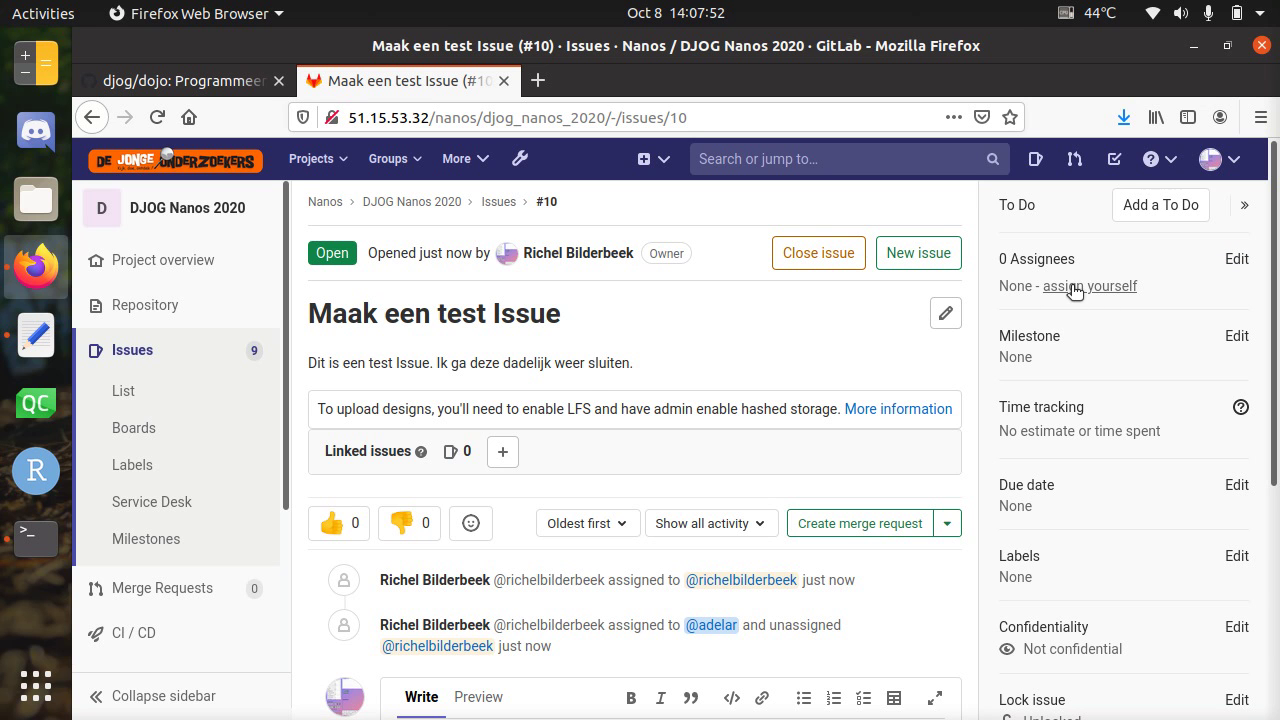
Step: Mark the Assignen and Sluiten steps in the notes, then reopen issue #10 from the Issues list
key("alt+Tab")
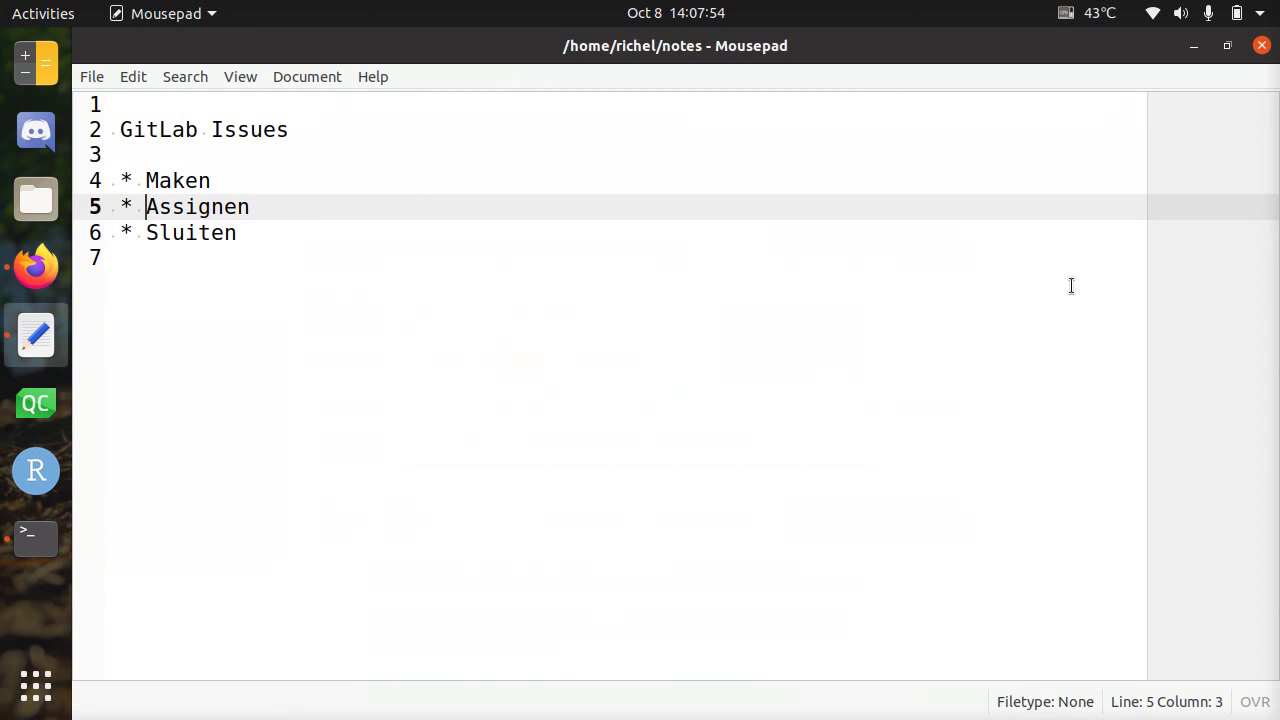
key("shift+End")
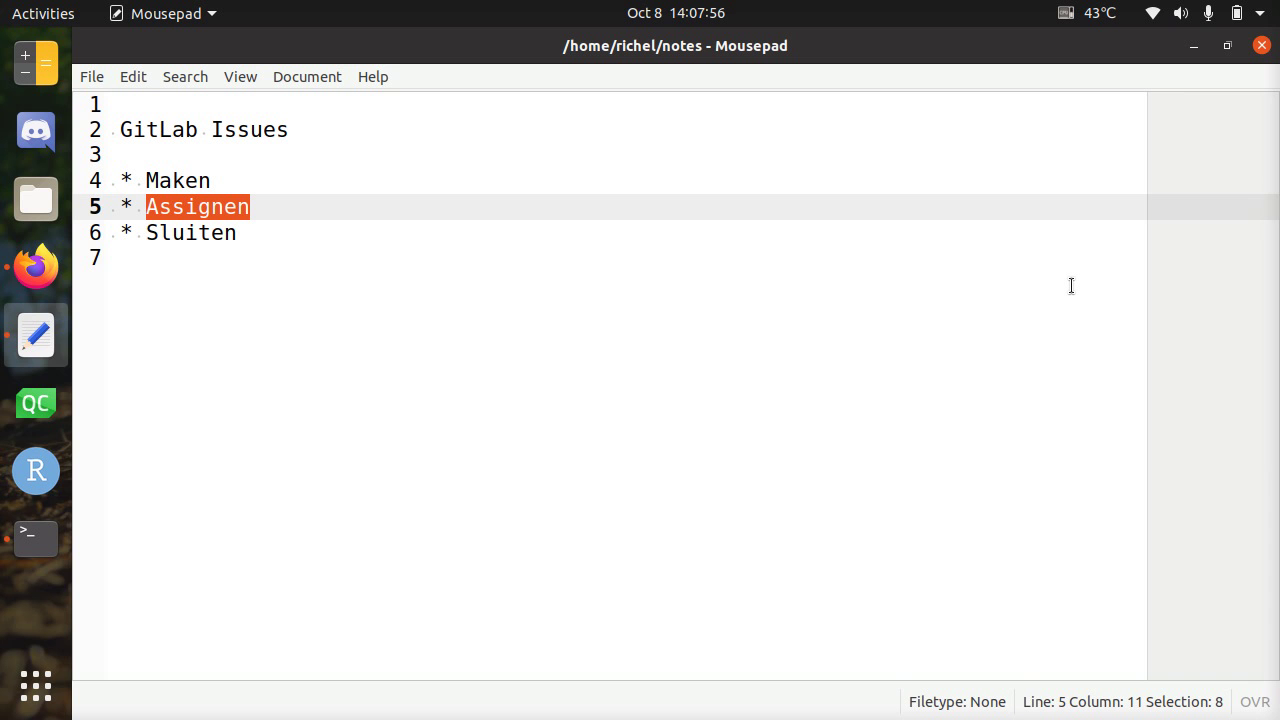
key("alt+Tab")
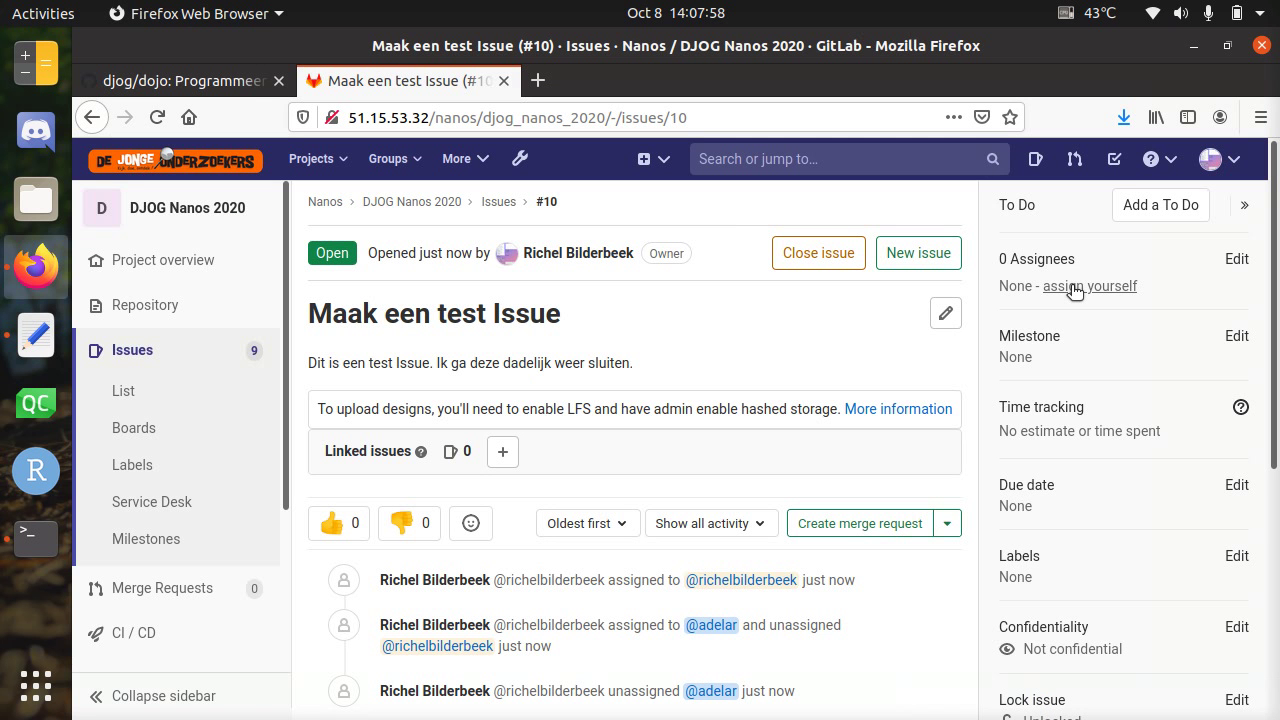
key("alt+Tab")
left_click(185, 233)
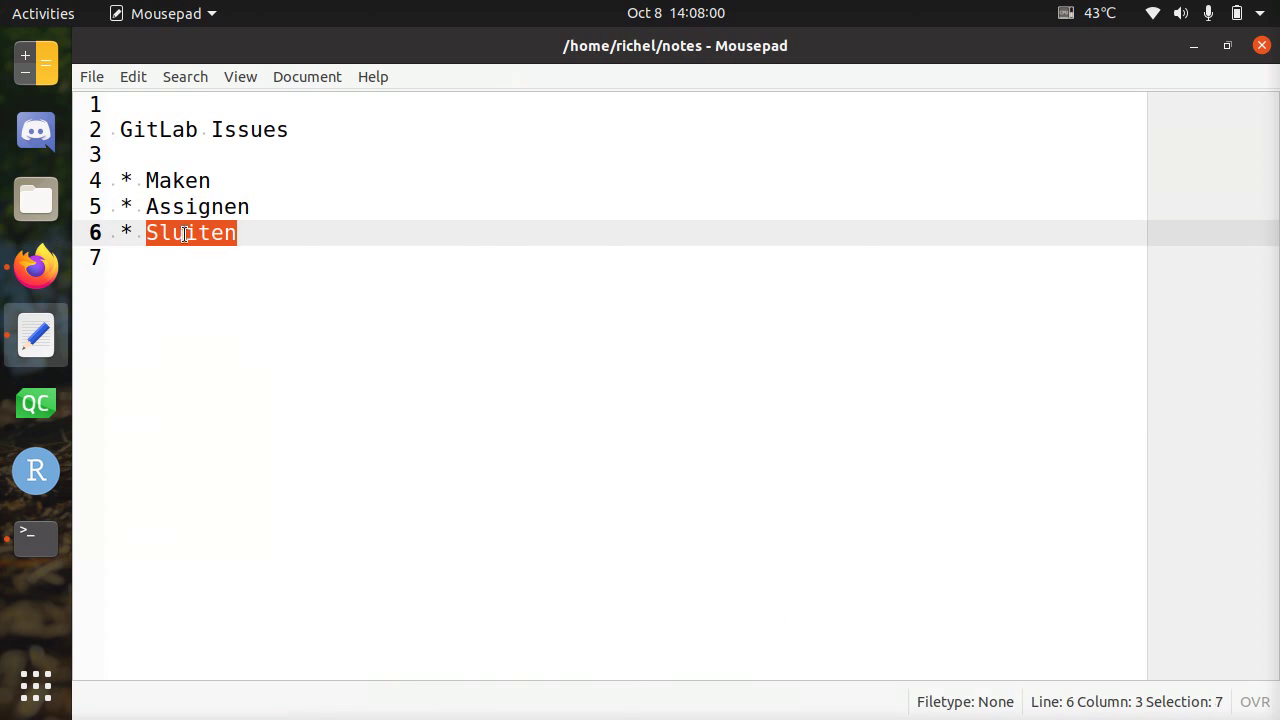
key("alt+Tab")
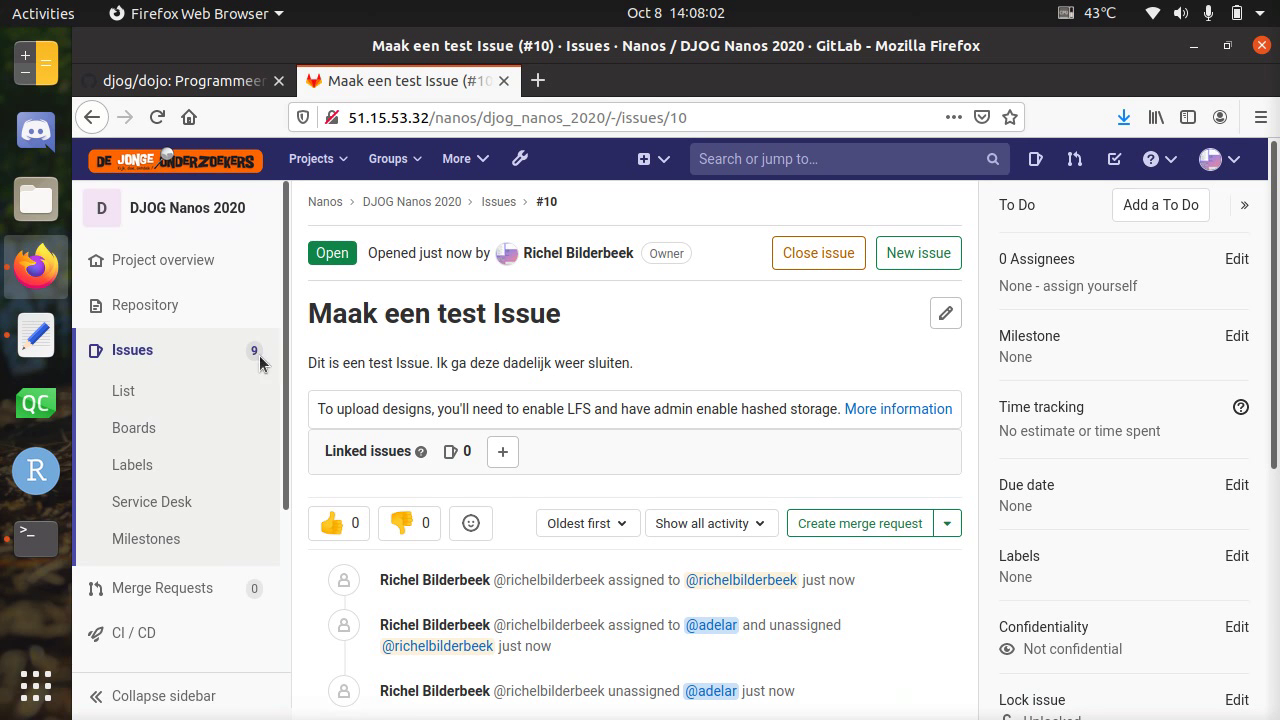
left_click(148, 350)
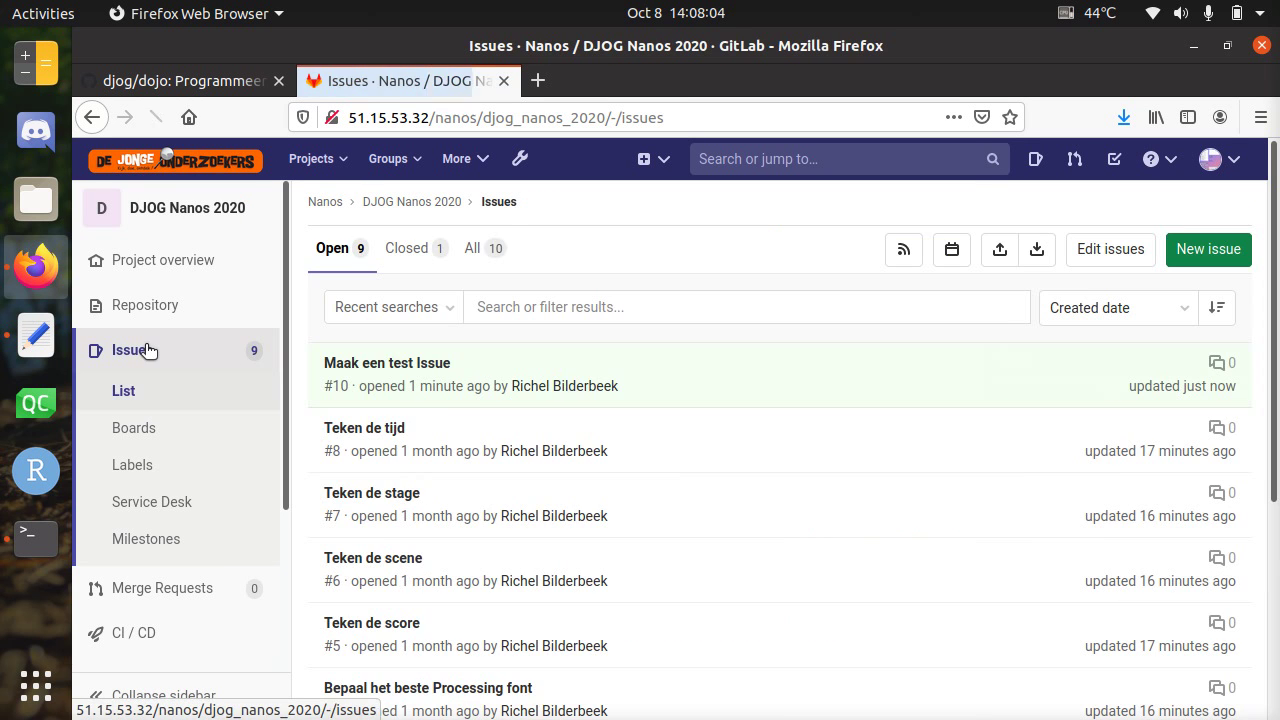
left_click(392, 364)
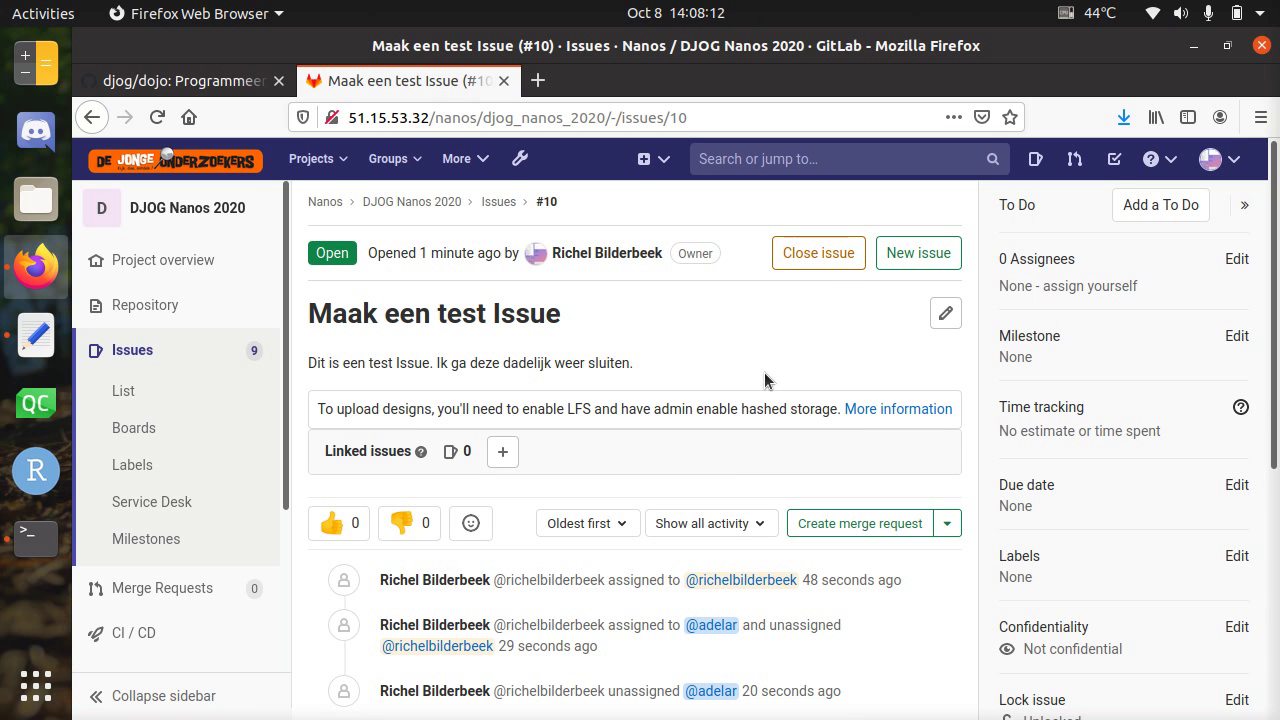
Step: Comment 'Deze Issue is klaar :+1:' on issue #10, then close the issue
scroll(764, 372, "down", 5)
left_click(681, 416)
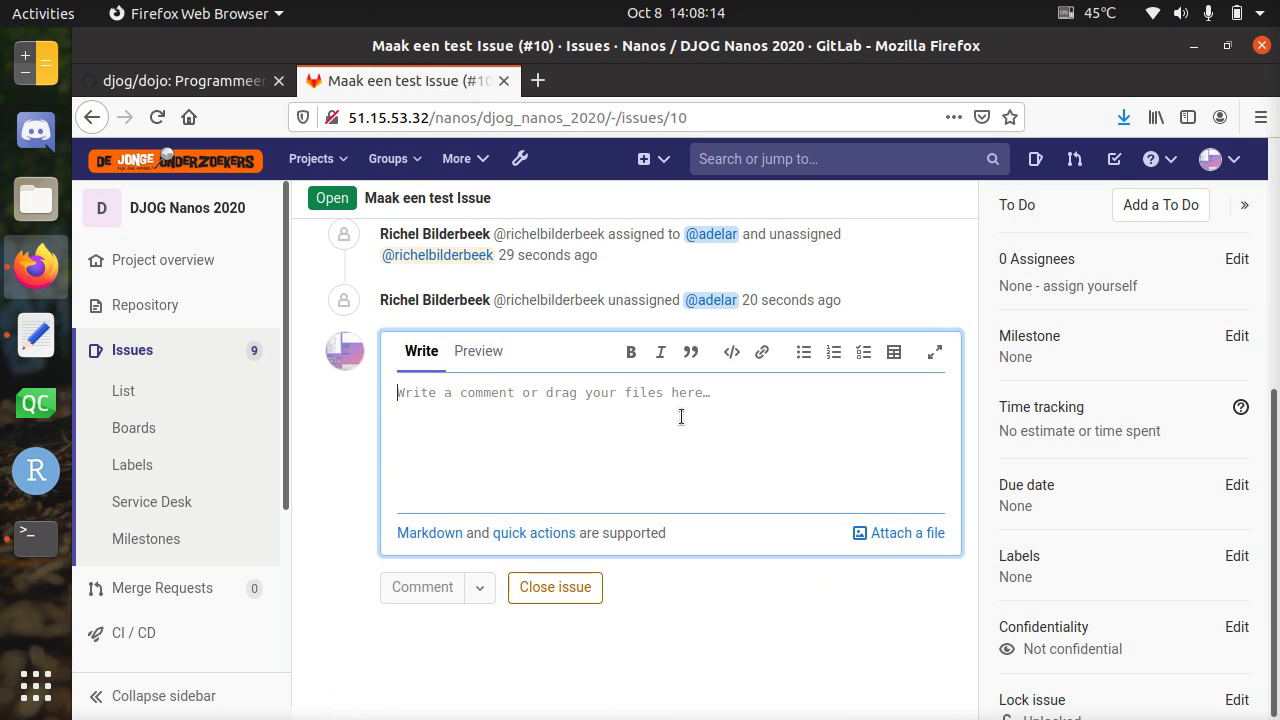
scroll(679, 416, "up", 2)
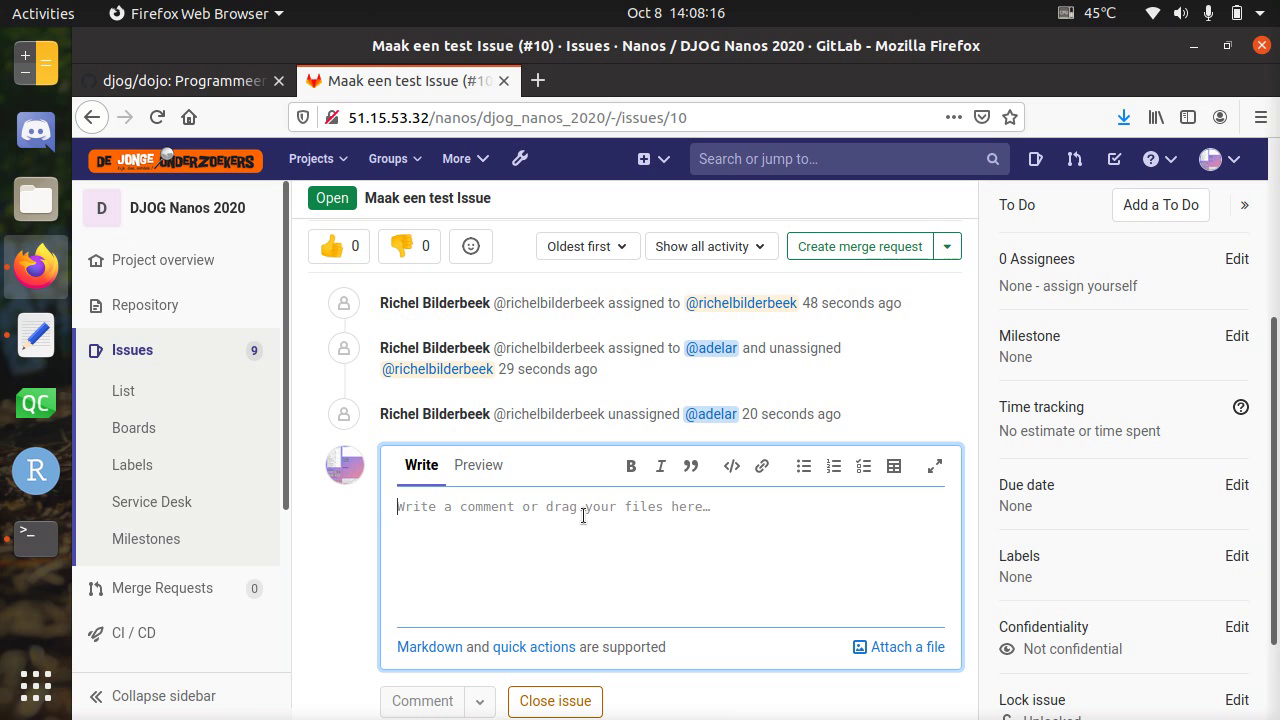
scroll(583, 515, "up", 2)
scroll(583, 515, "down", 2)
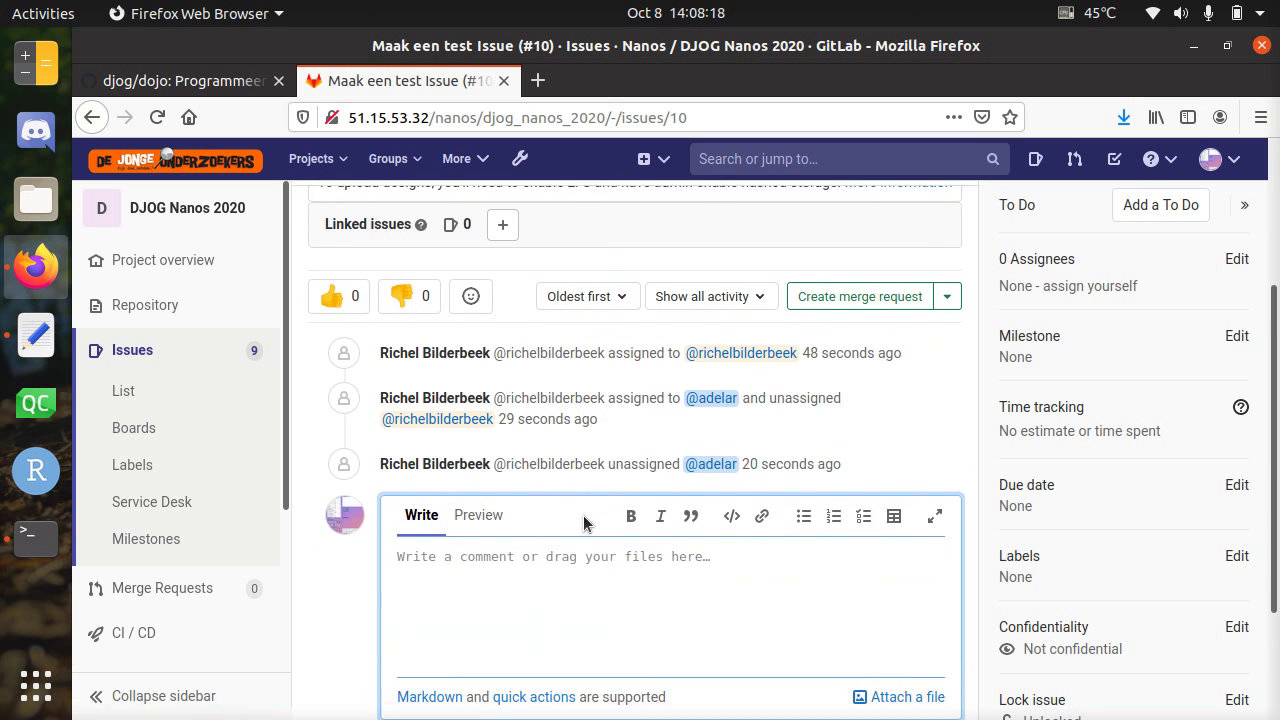
type("Dez")
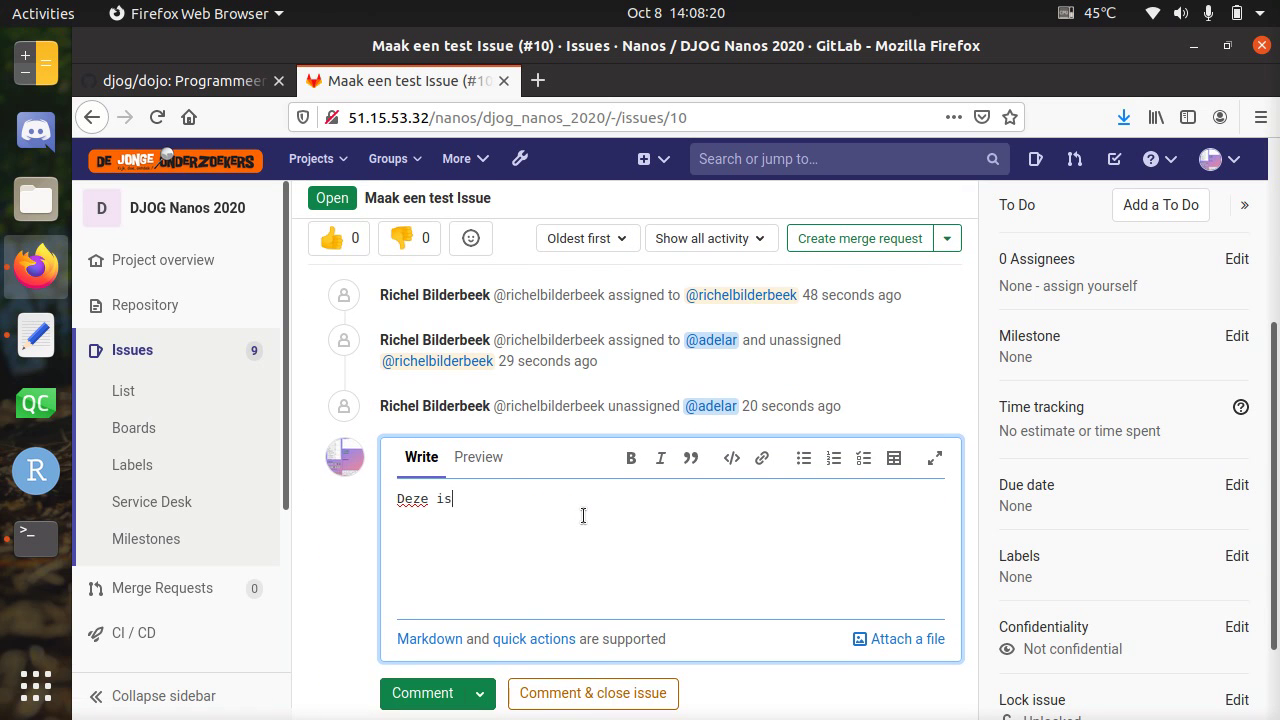
type("e Issue is klaar :+1:")
scroll(450, 690, "down", 2)
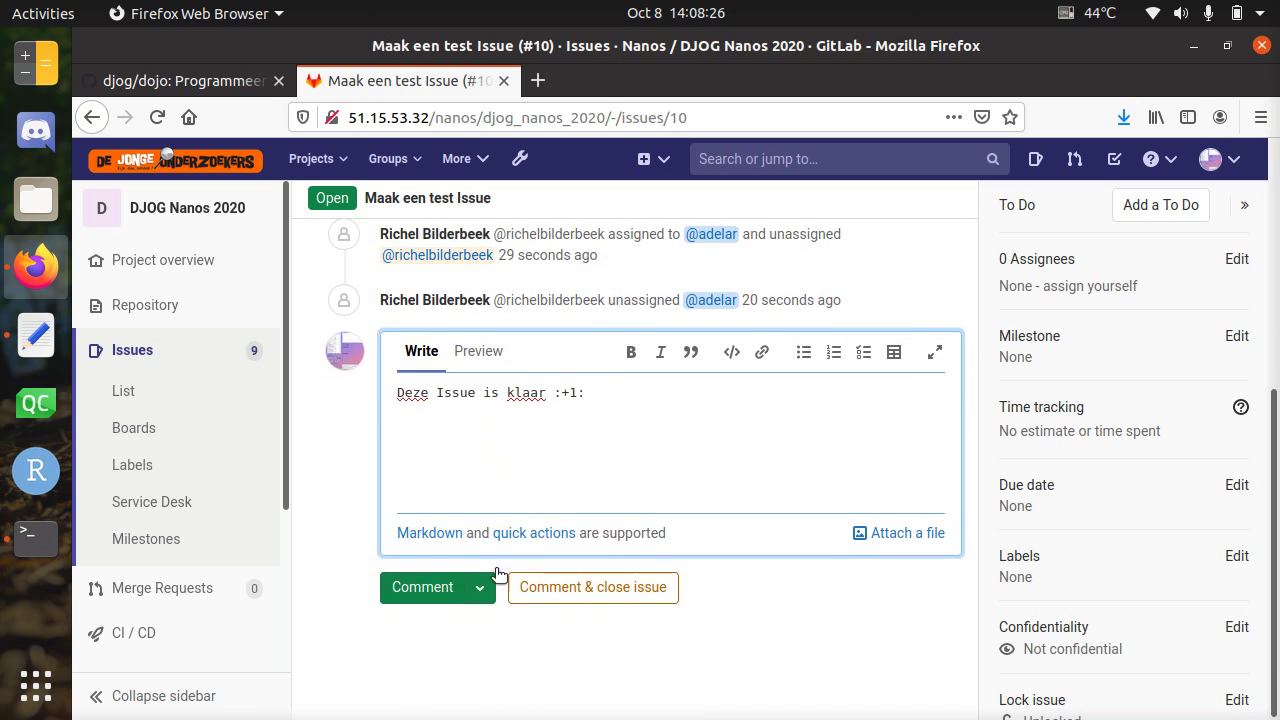
left_click(418, 589)
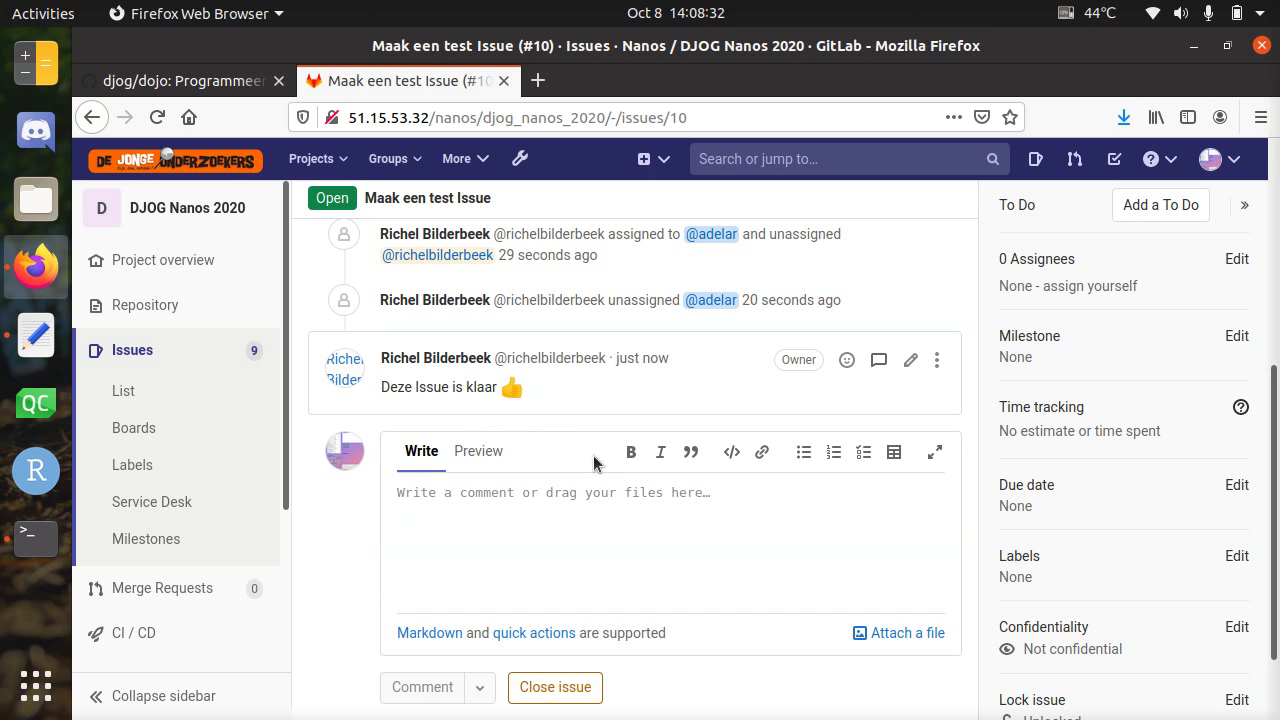
left_click(553, 687)
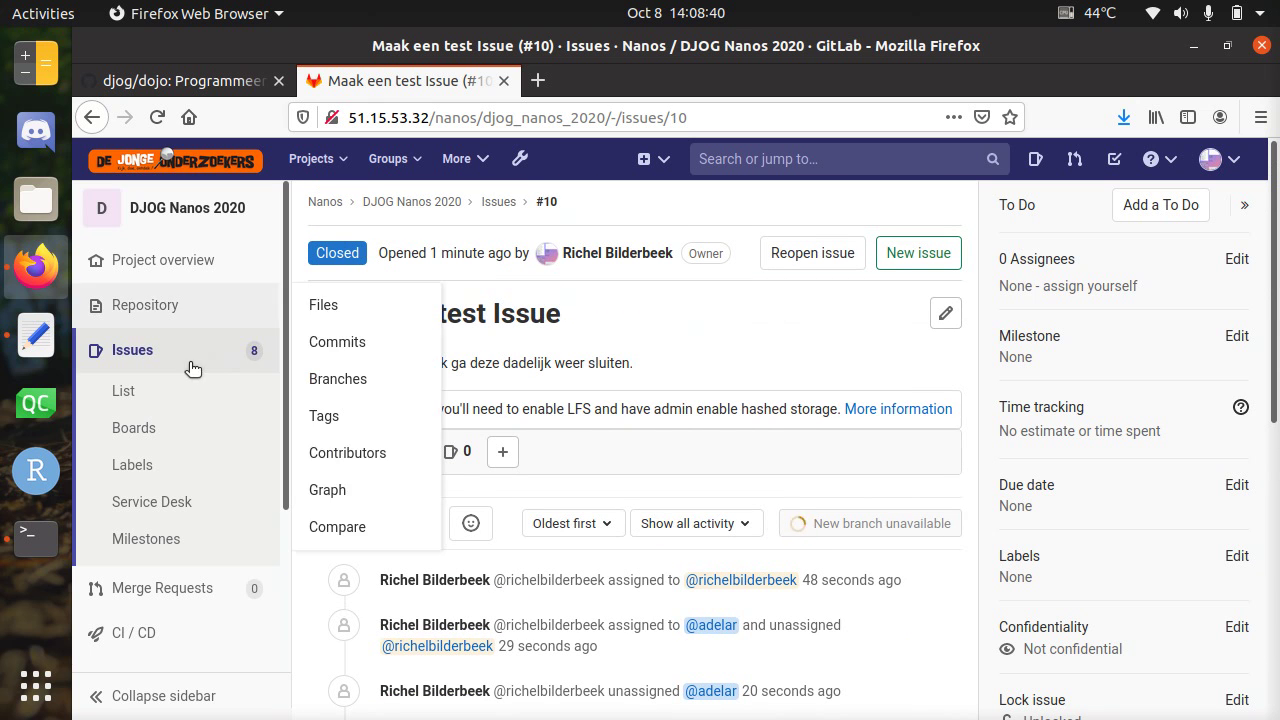
Step: Filter the project's issues to Closed, listing #10 'Maak een test Issue' and #9 'Test'
left_click(136, 391)
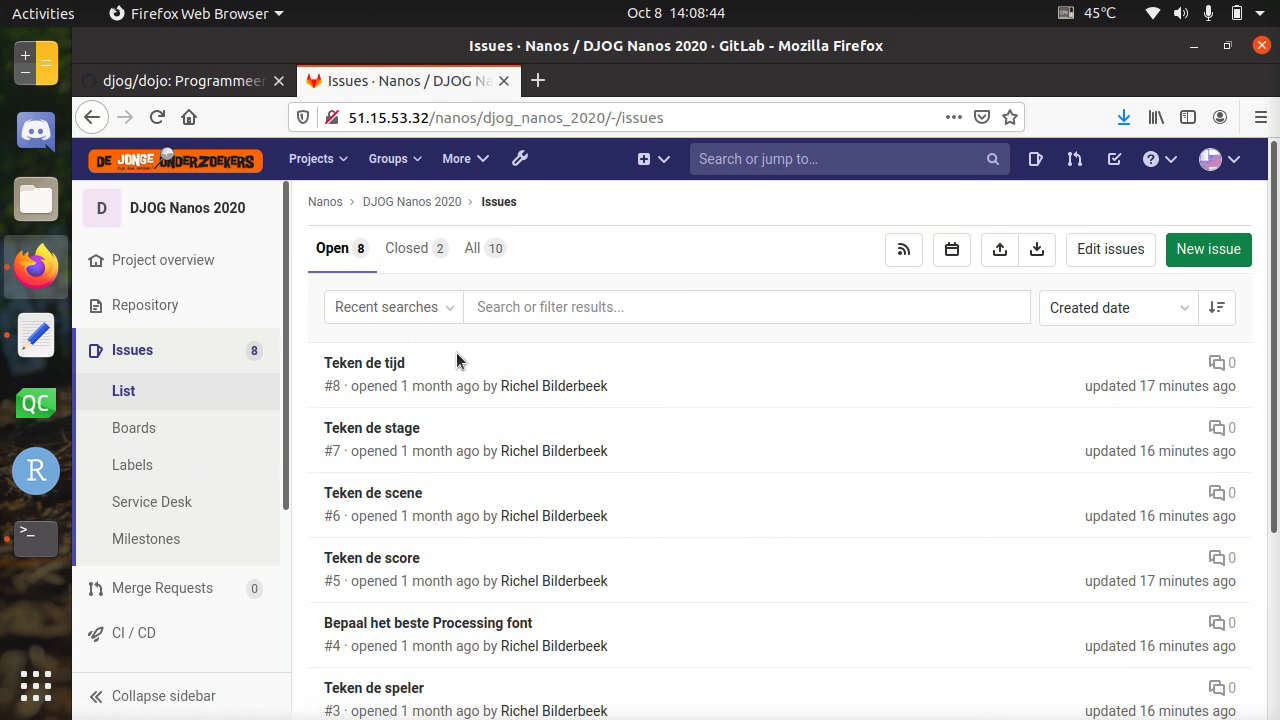
left_click(414, 257)
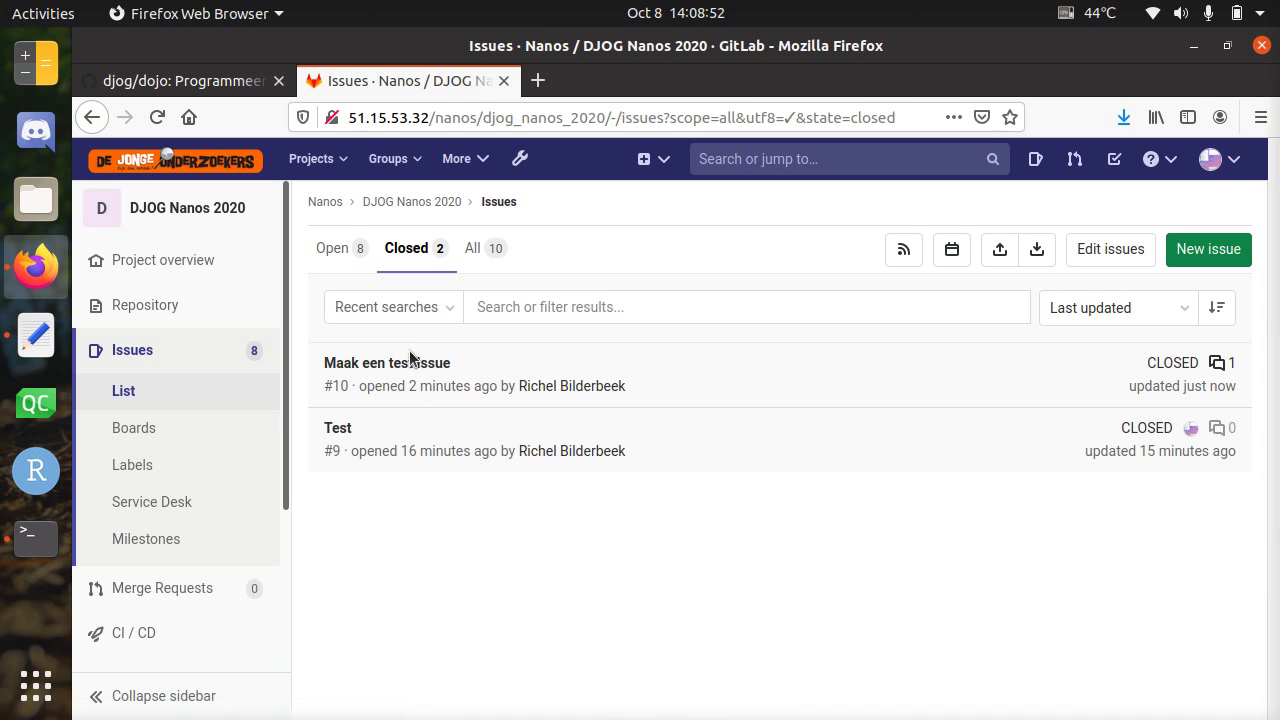
Step: In the Mousepad notes, step through the GitLab Issues checklist and select the word 'Sluiten'
key("alt+Tab")
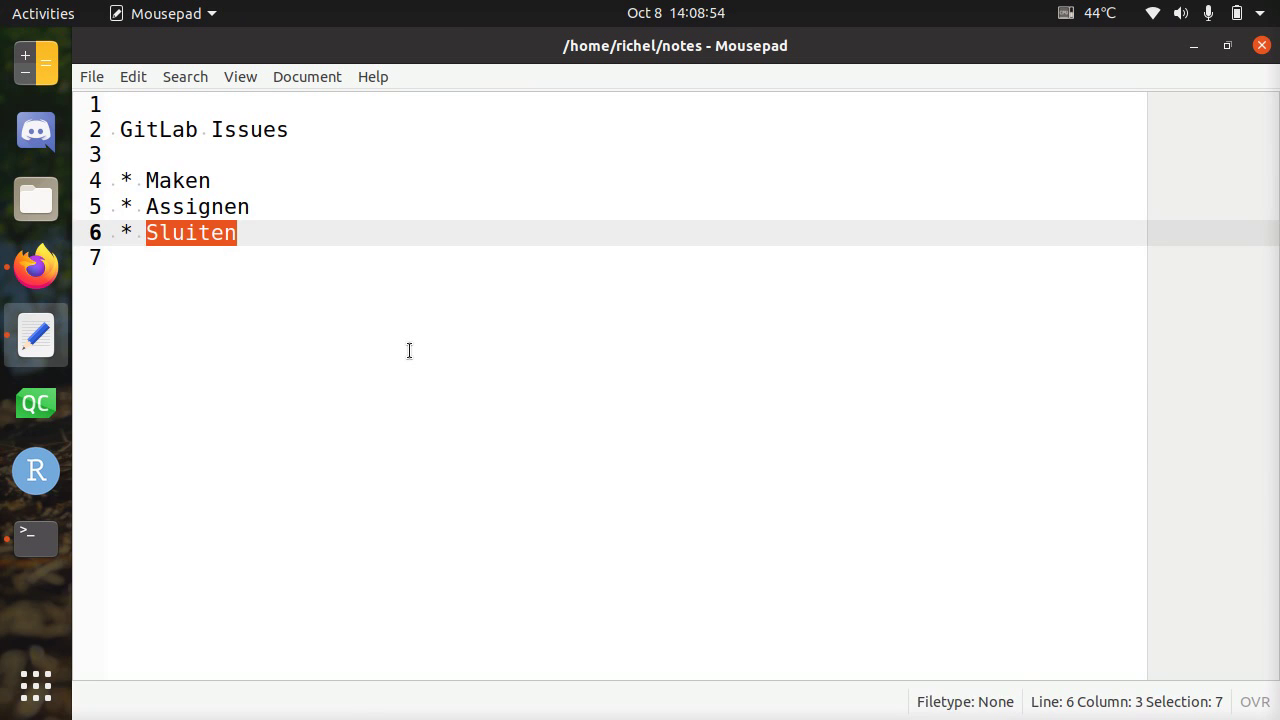
key("Up")
key("Up")
key("Up")
key("Up")
key("Home")
key("shift+Down")
key("Down")
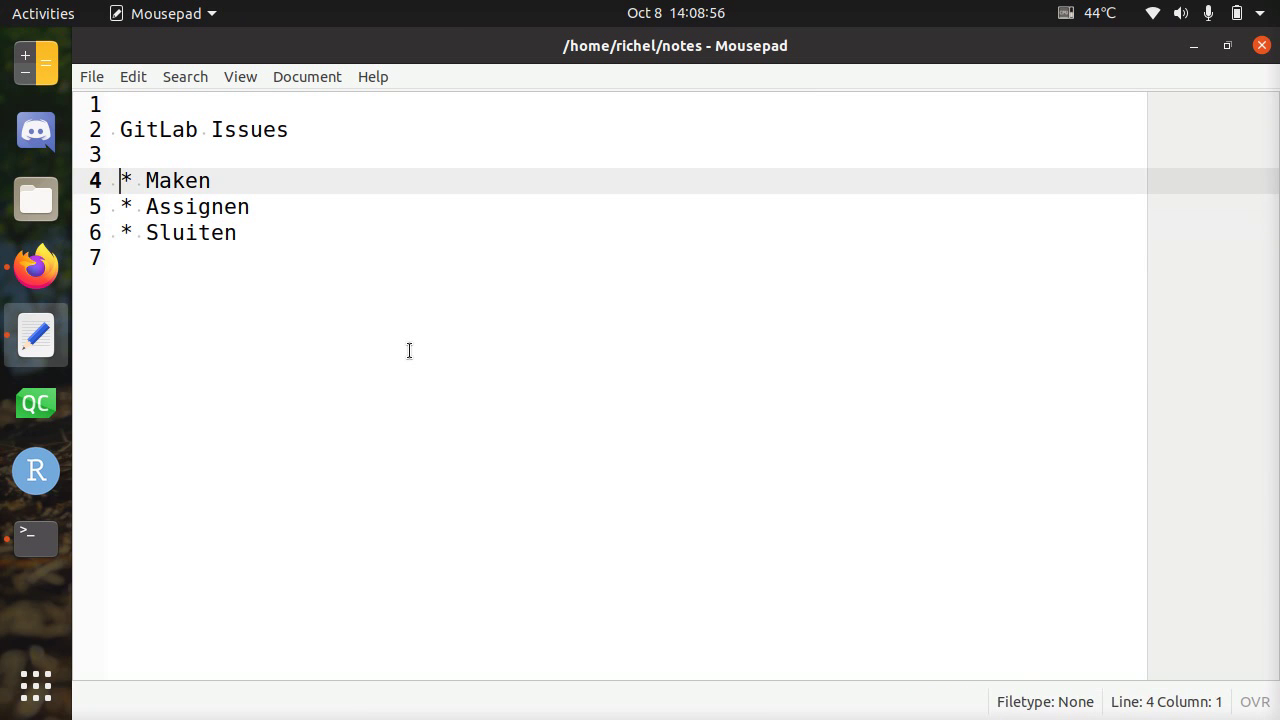
key("shift+Down")
key("Right")
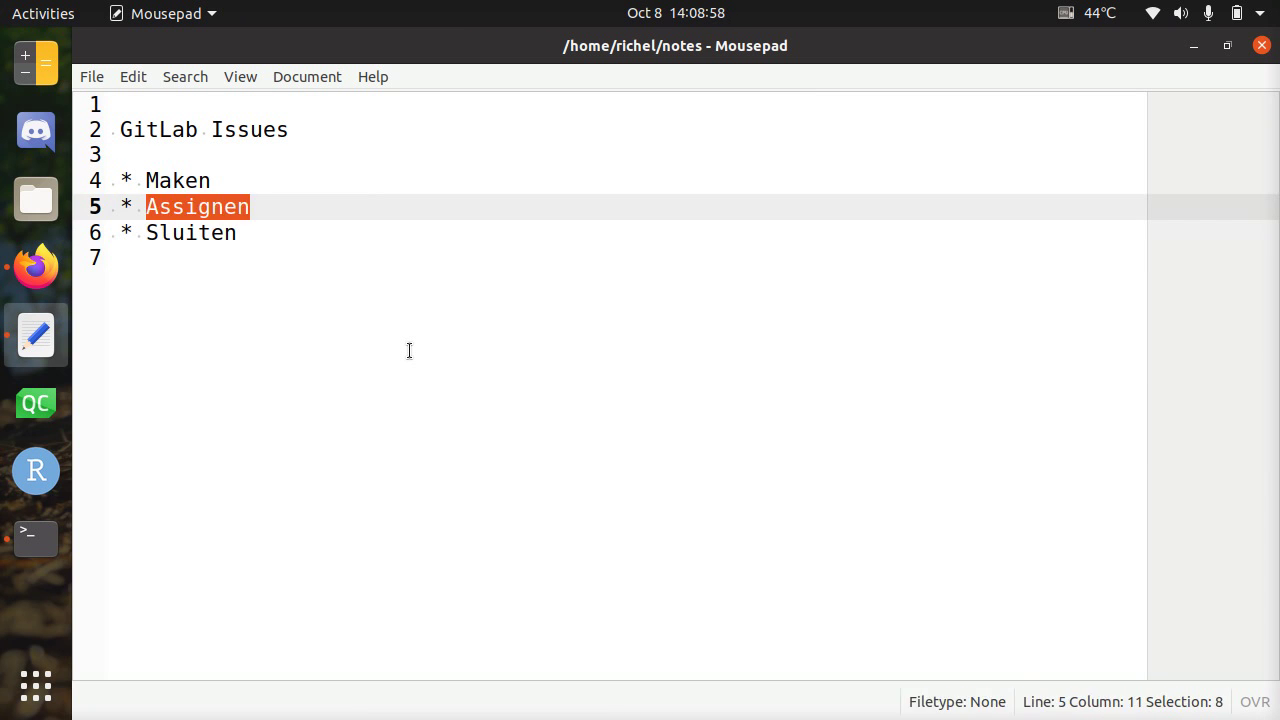
key("End")
key("Down")
key("ctrl+shift+Left")
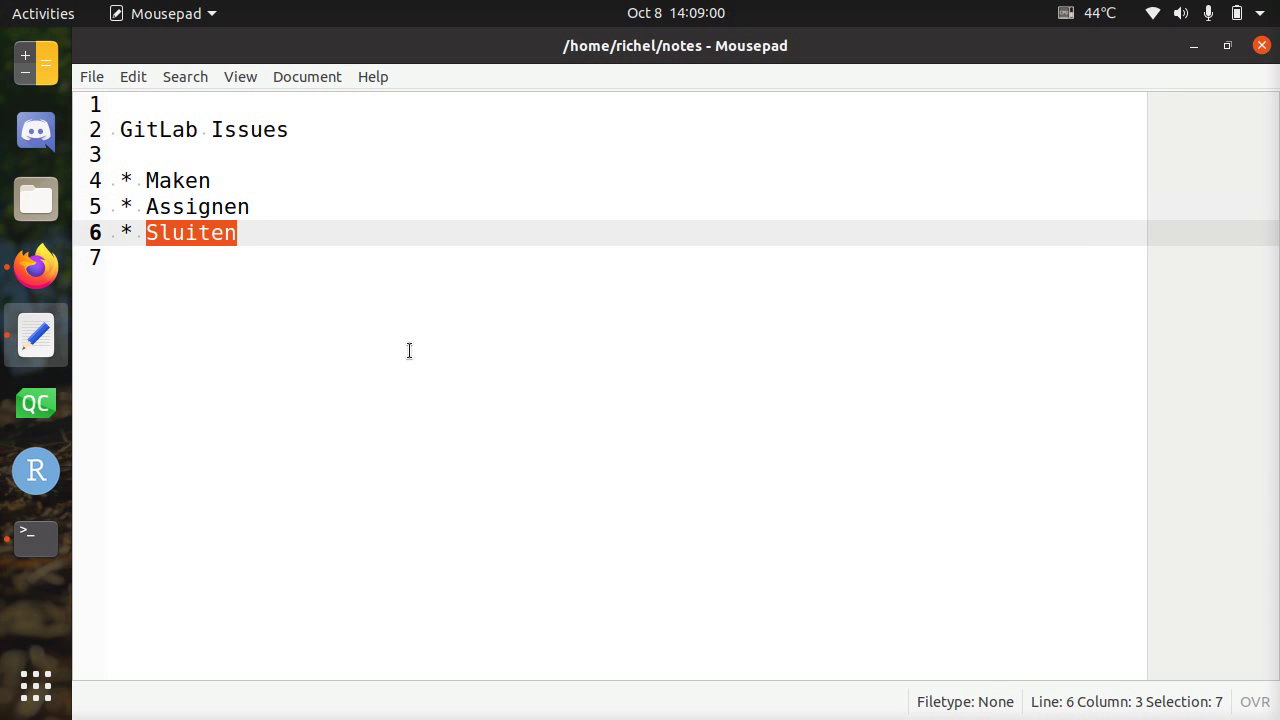
Step: Bring the Terminal window running the recordmydesktop capture to the front
key("alt+Tab")
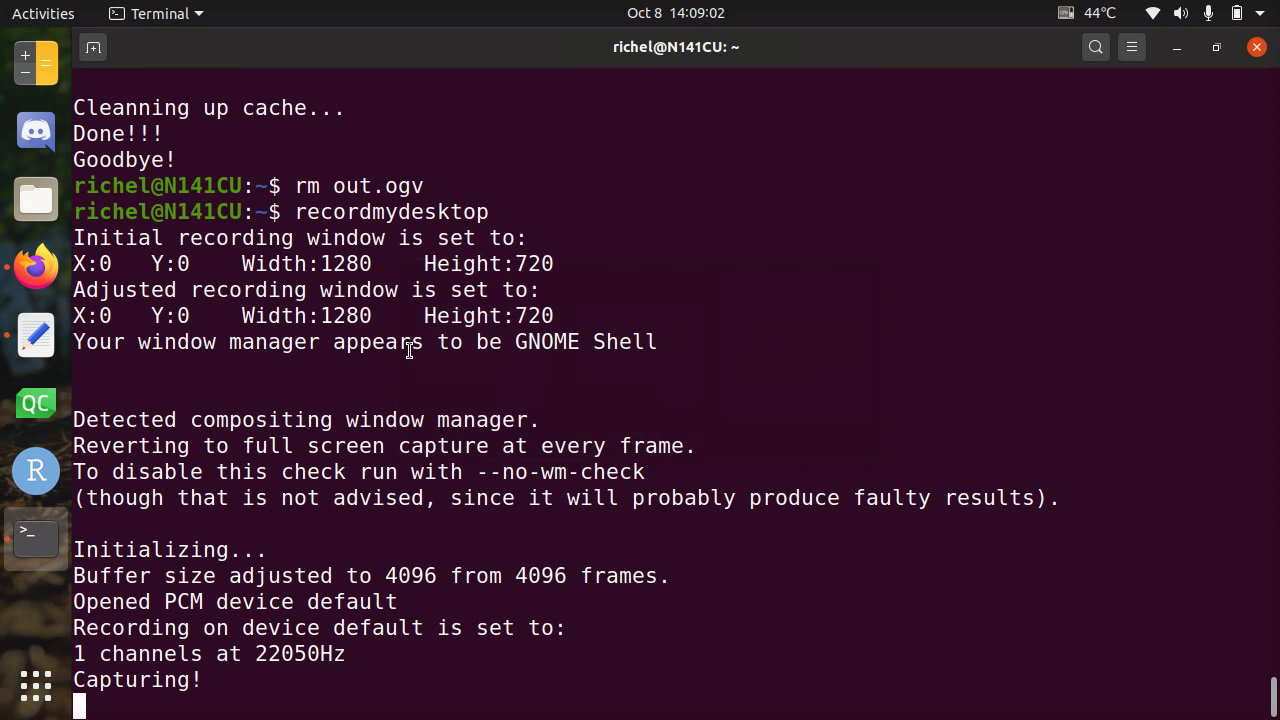
key("Escape")
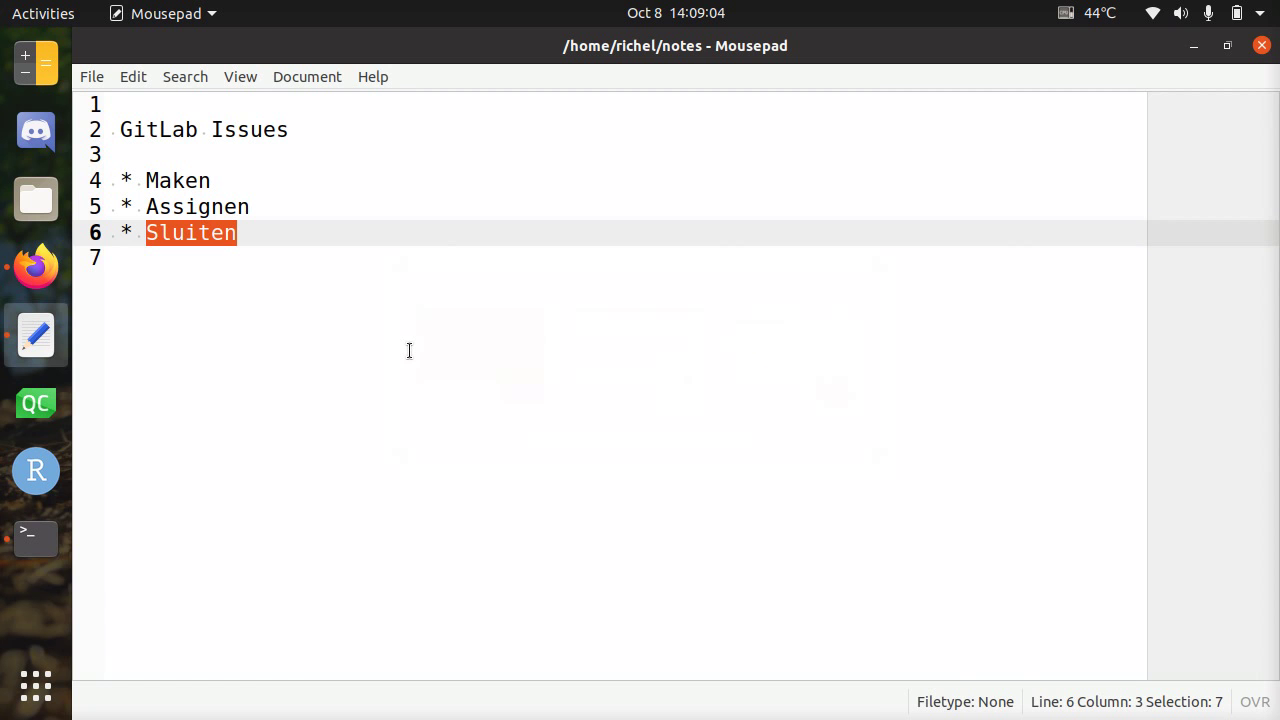
key("alt+Tab")
key("alt+Tab")
key("alt+Tab")
key("alt+Tab")
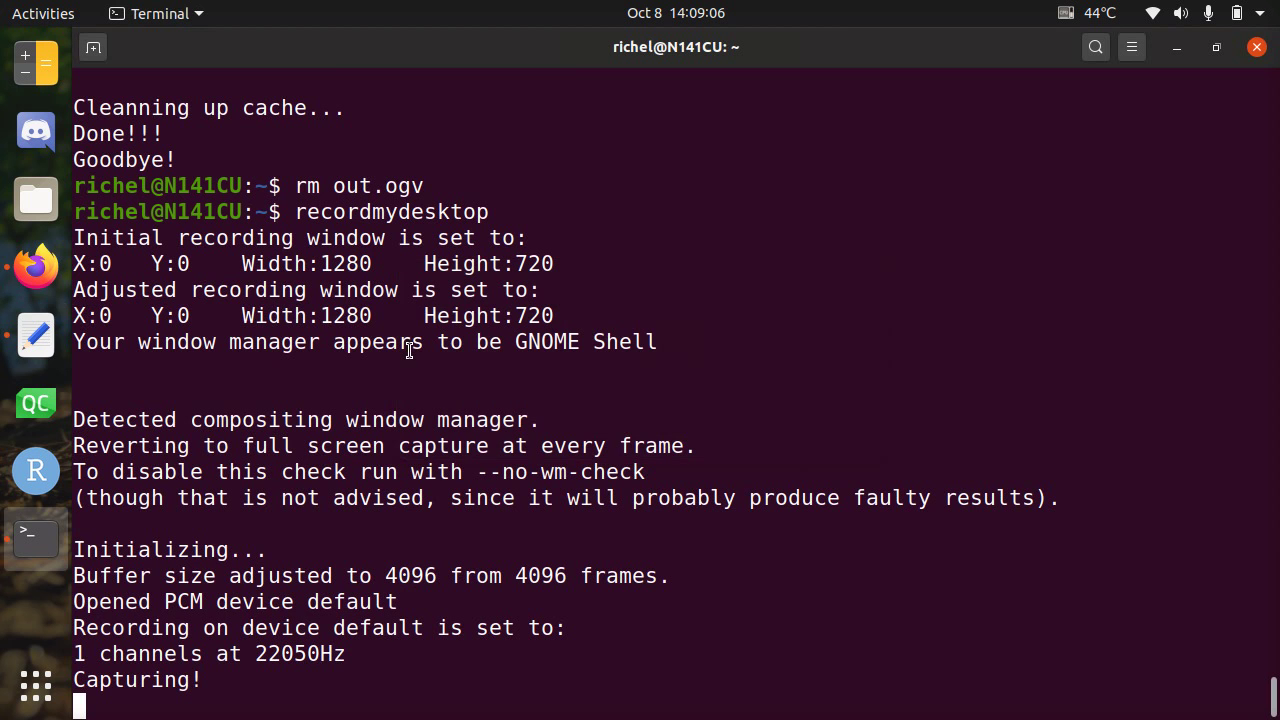